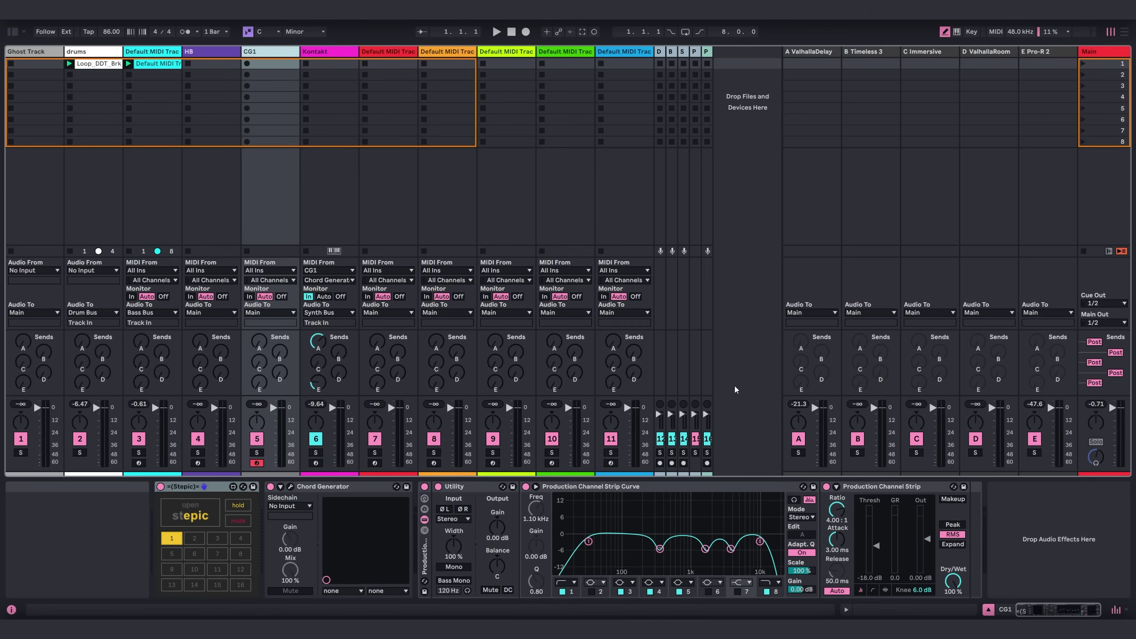
Start playback and look over the CG1 track's Chord Generator window.
click(497, 31)
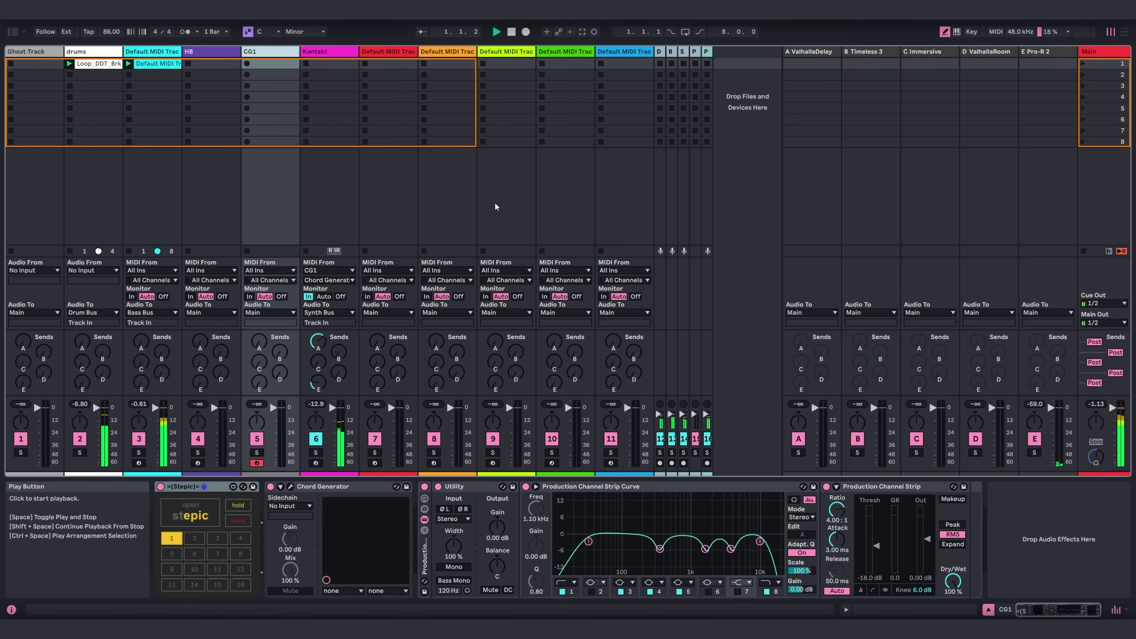
click(291, 486)
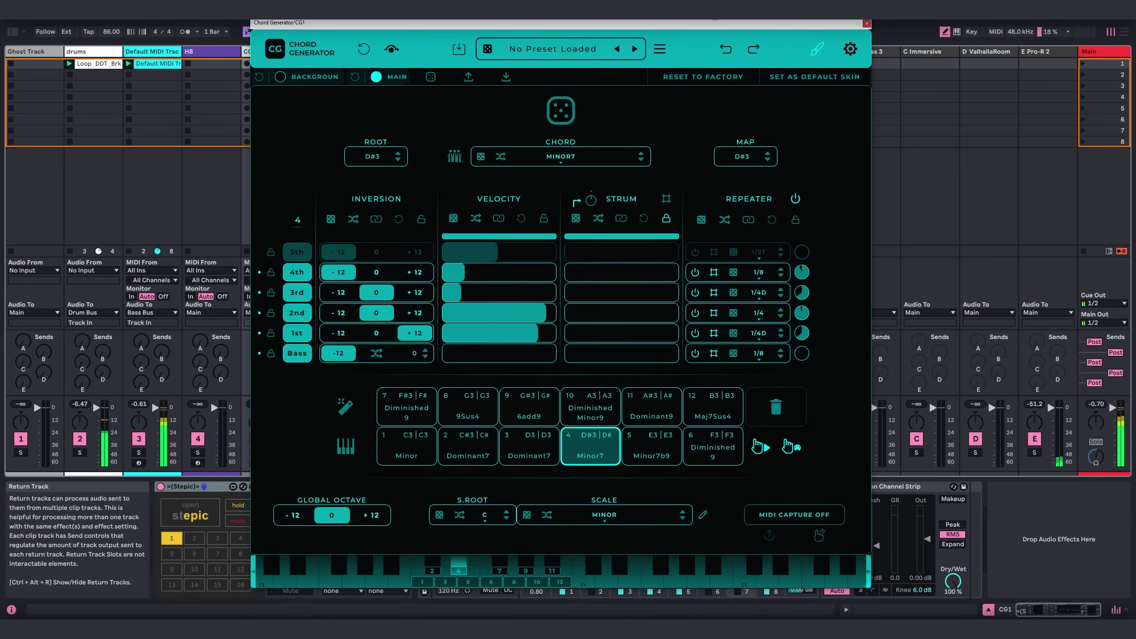
drag(713, 28, 710, 30)
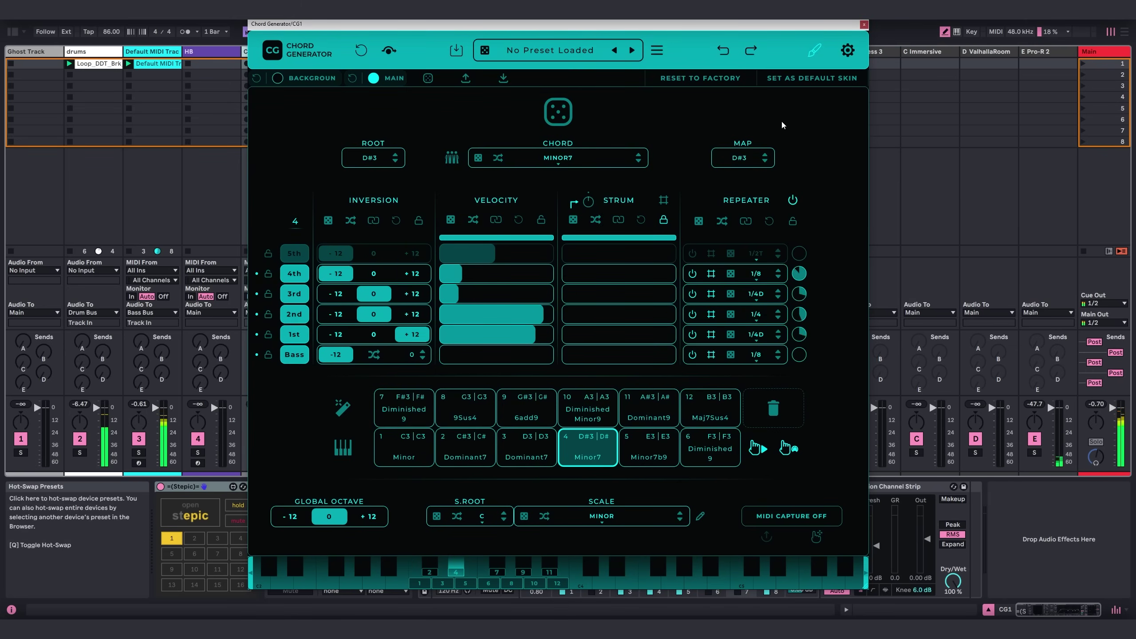
key(ctrl+alt+p)
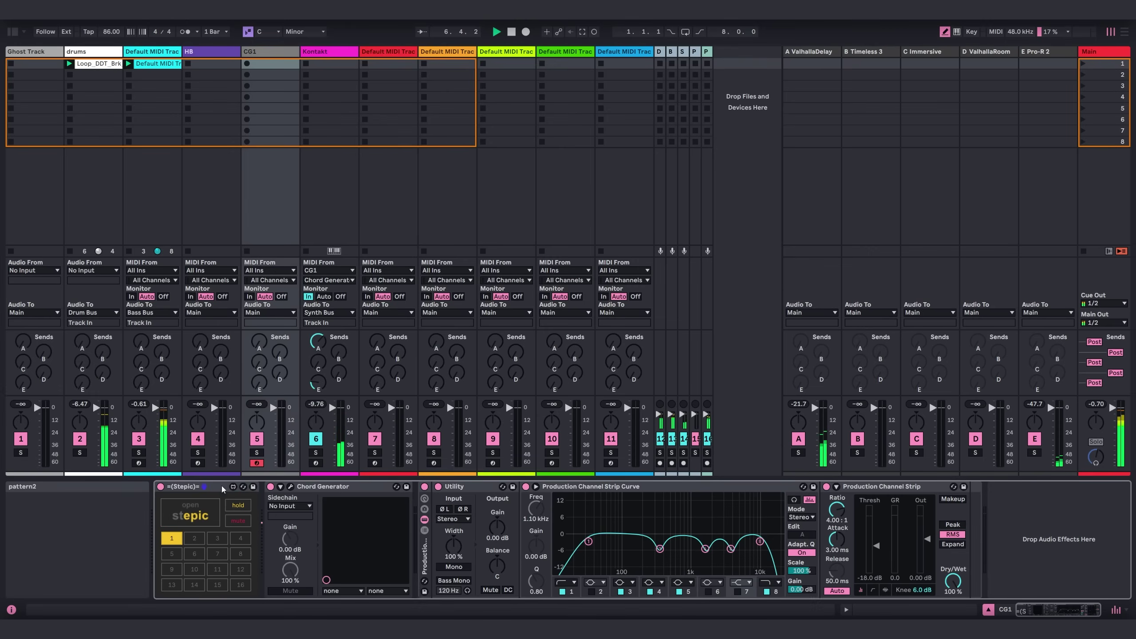
Inspect the Stepic sequencer window, moved aside to reveal the clips.
click(190, 504)
drag(266, 44, 443, 92)
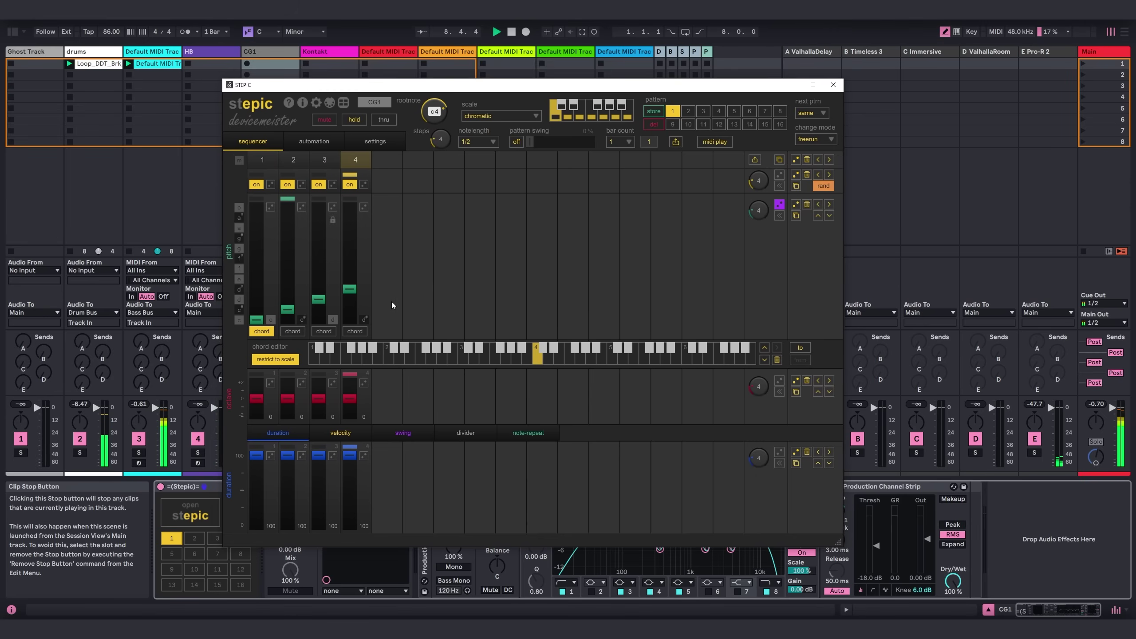
click(833, 85)
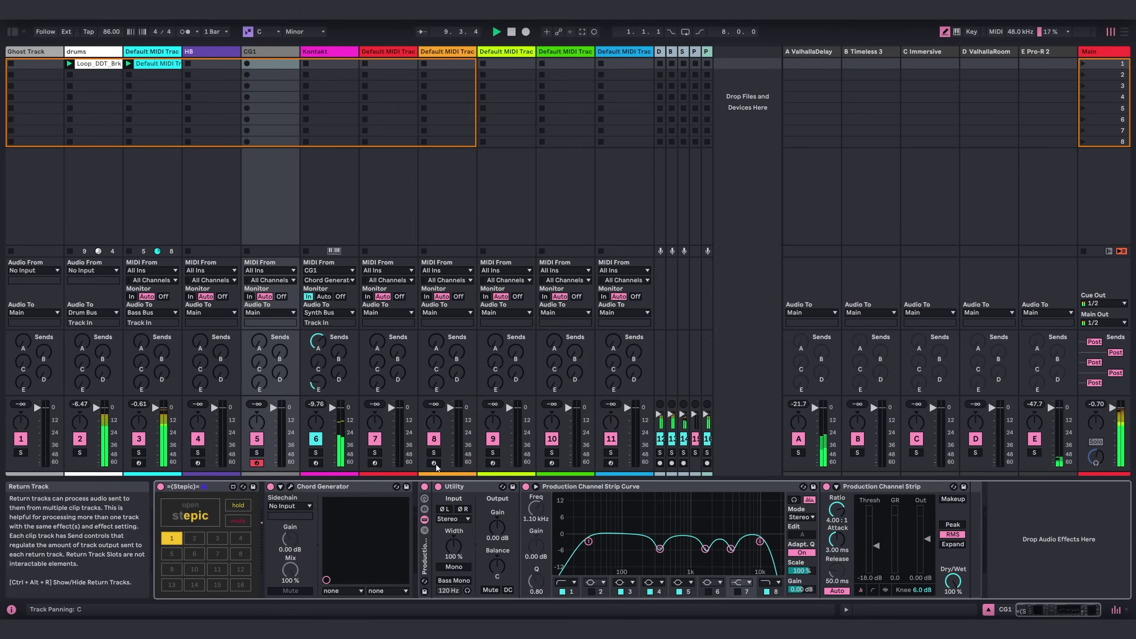
Reopen the CG track's Chord Generator showing twelve Major9 pads from C3 to B3.
click(290, 486)
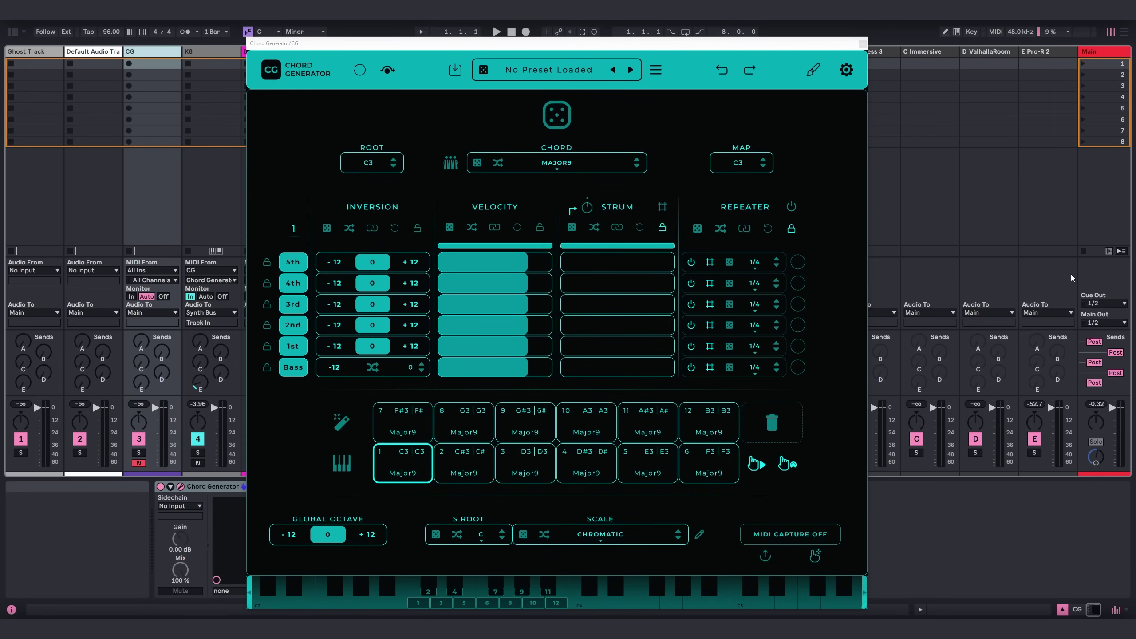
Check the Kontakt Alicia's Keys piano on K8, then select the CG track.
click(862, 45)
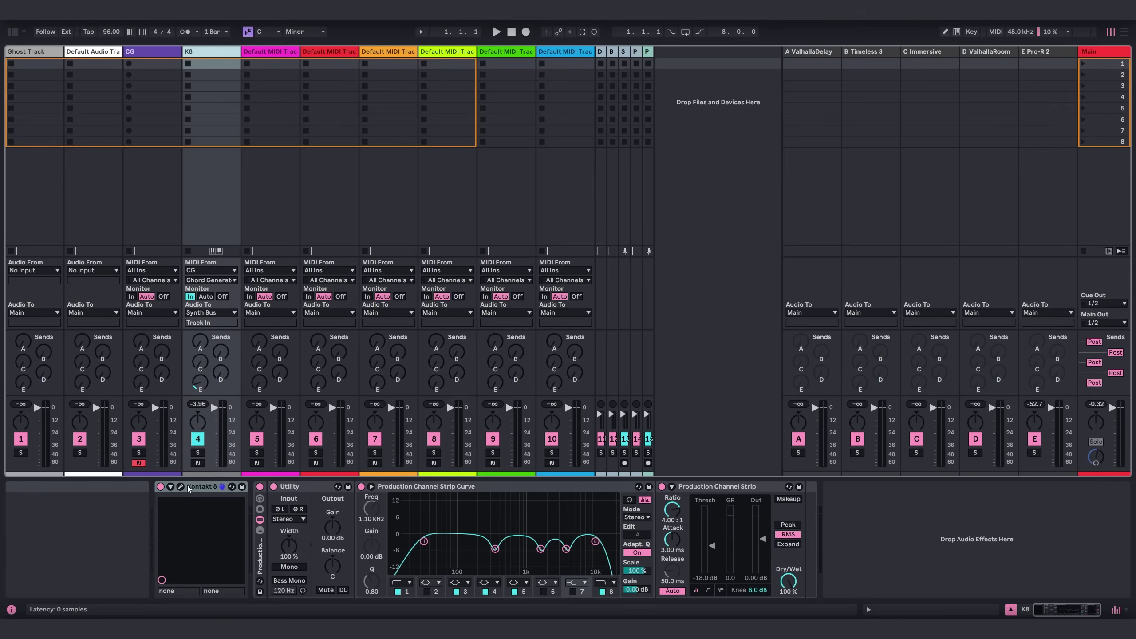
key(ctrl+alt+p)
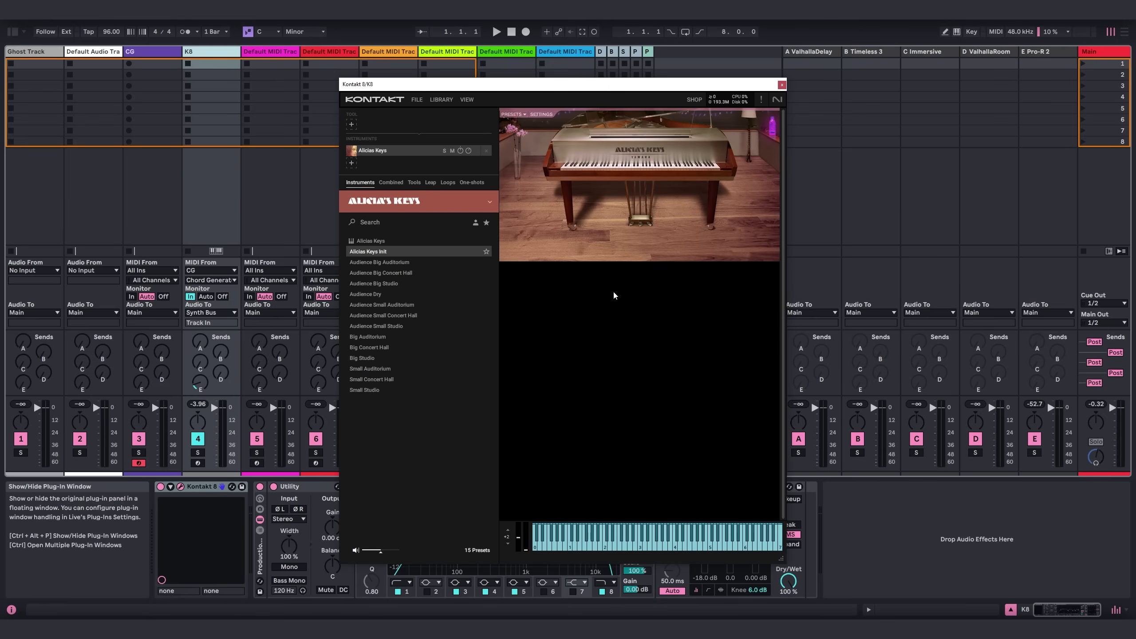
click(781, 84)
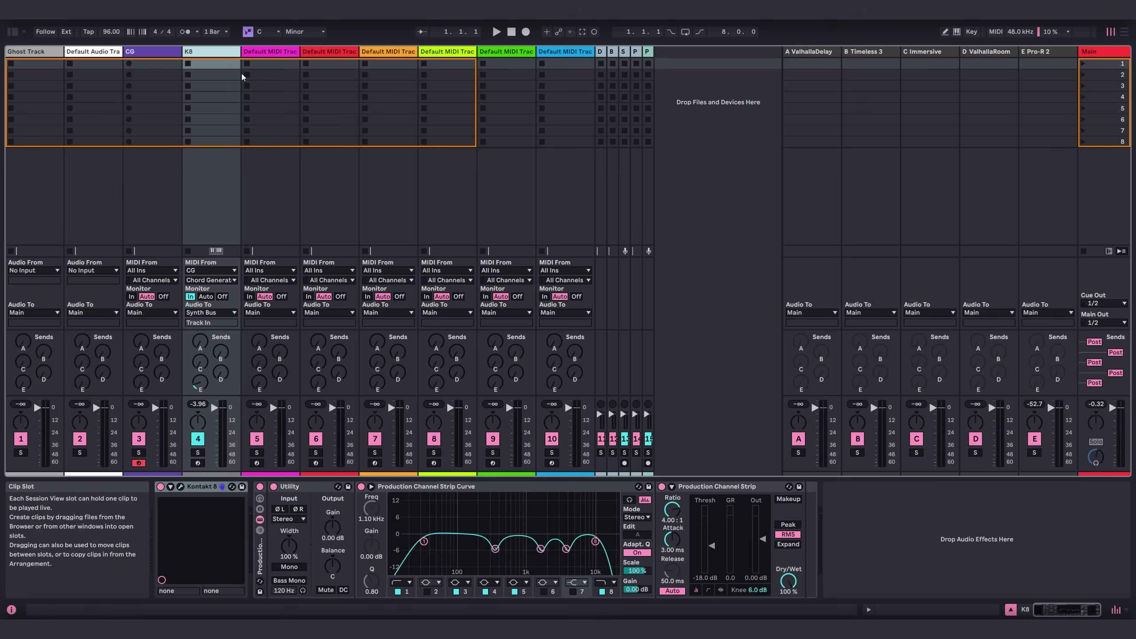
click(165, 52)
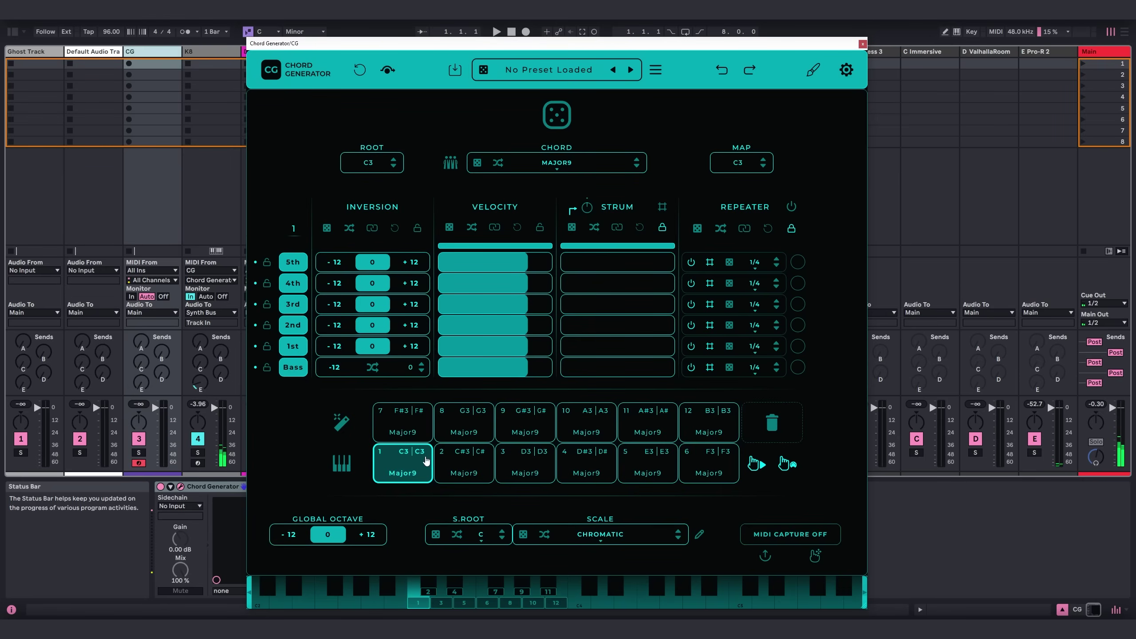
Try the first pad as Minor9, then Diminished9, before returning it to Major9.
click(557, 165)
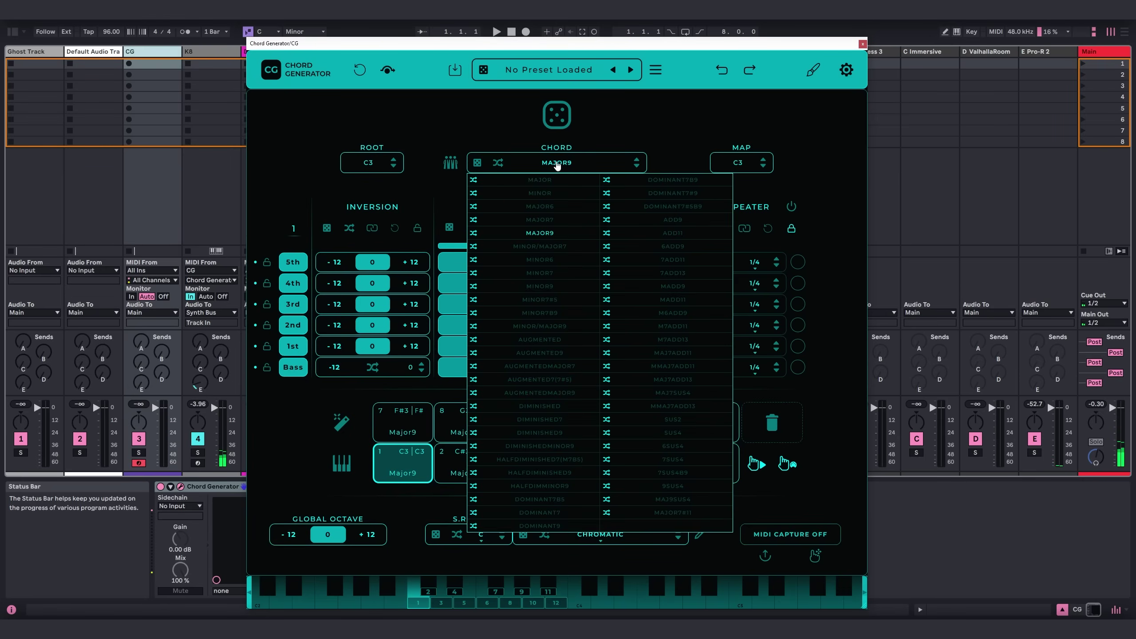
click(550, 292)
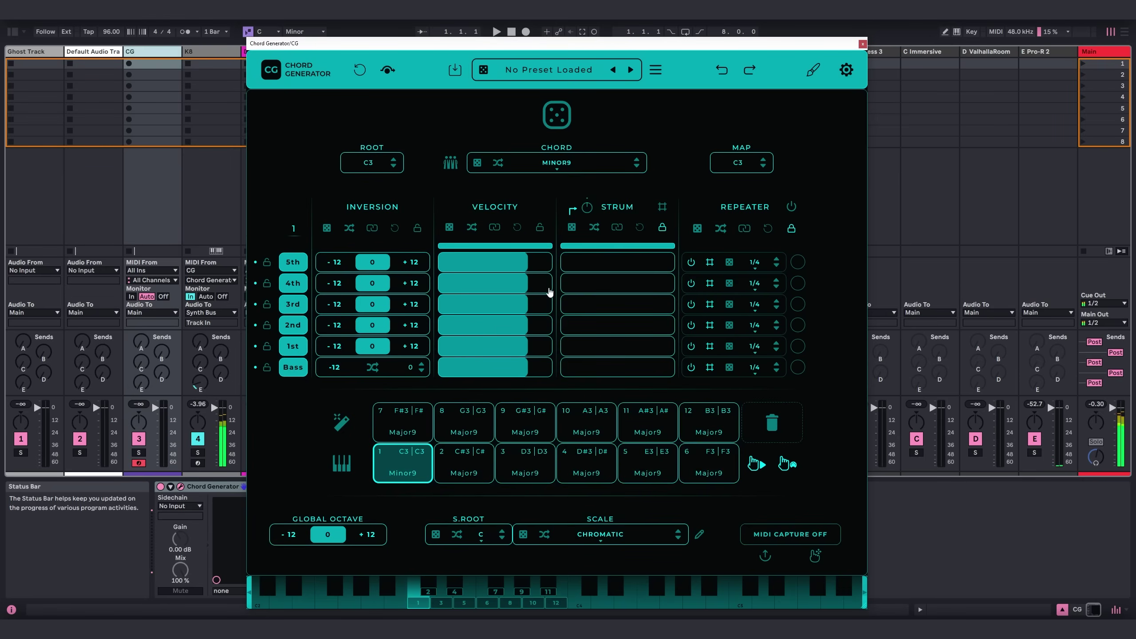
click(549, 164)
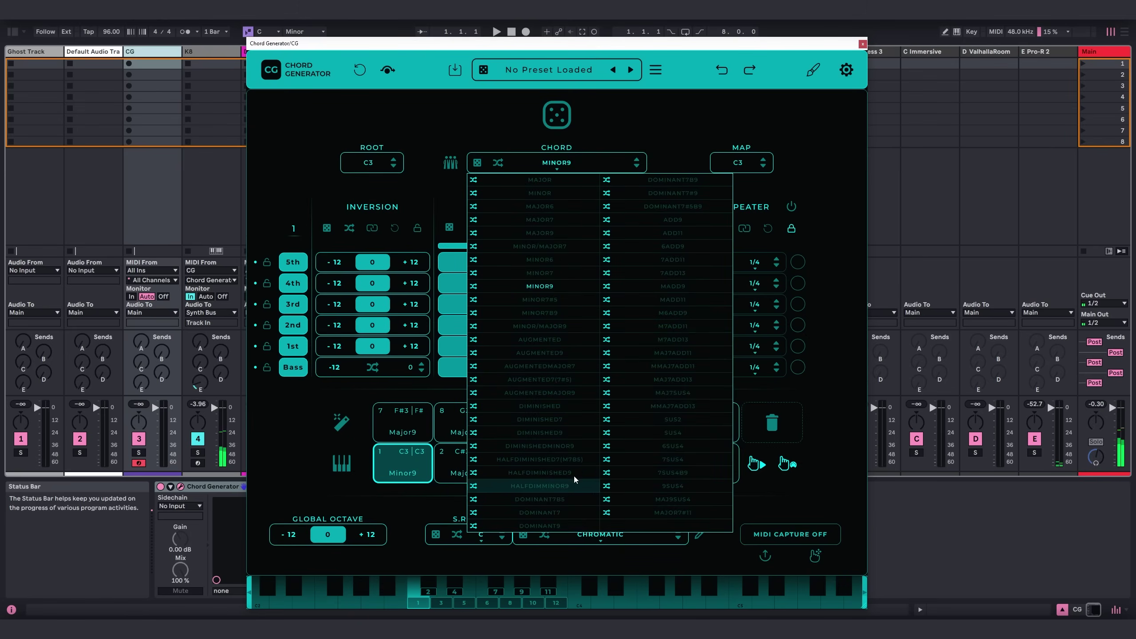
click(561, 432)
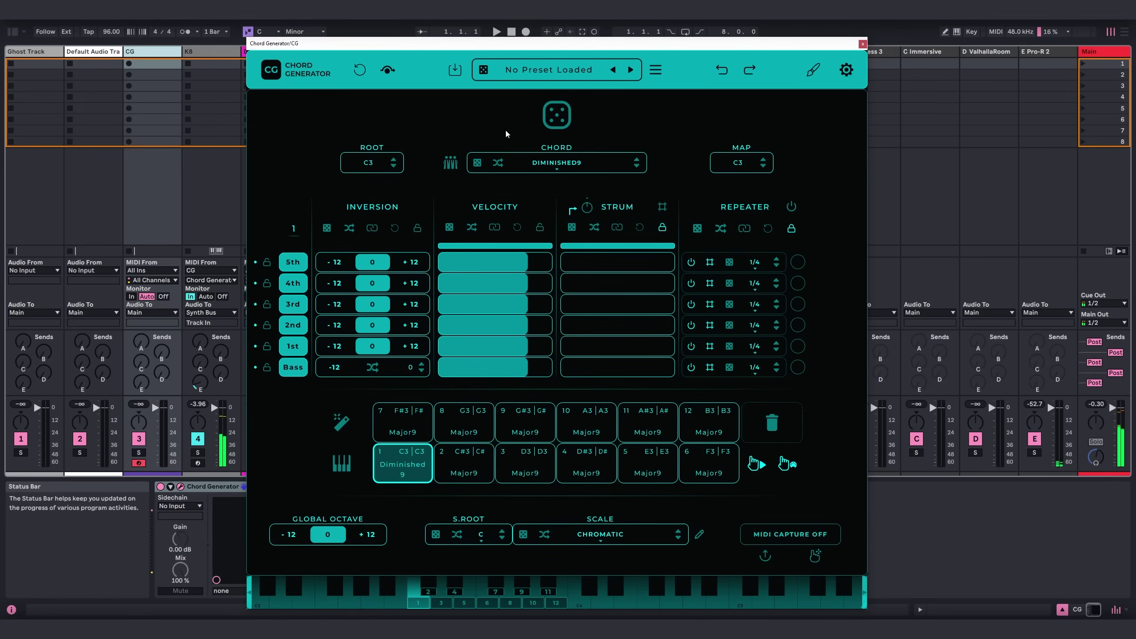
click(547, 164)
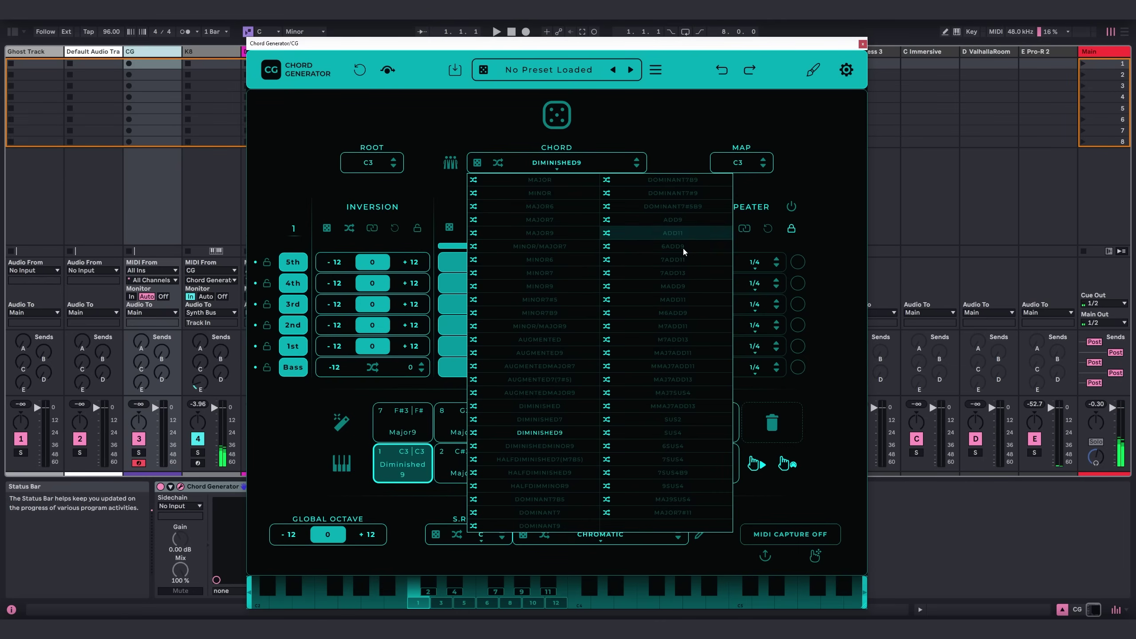
click(540, 233)
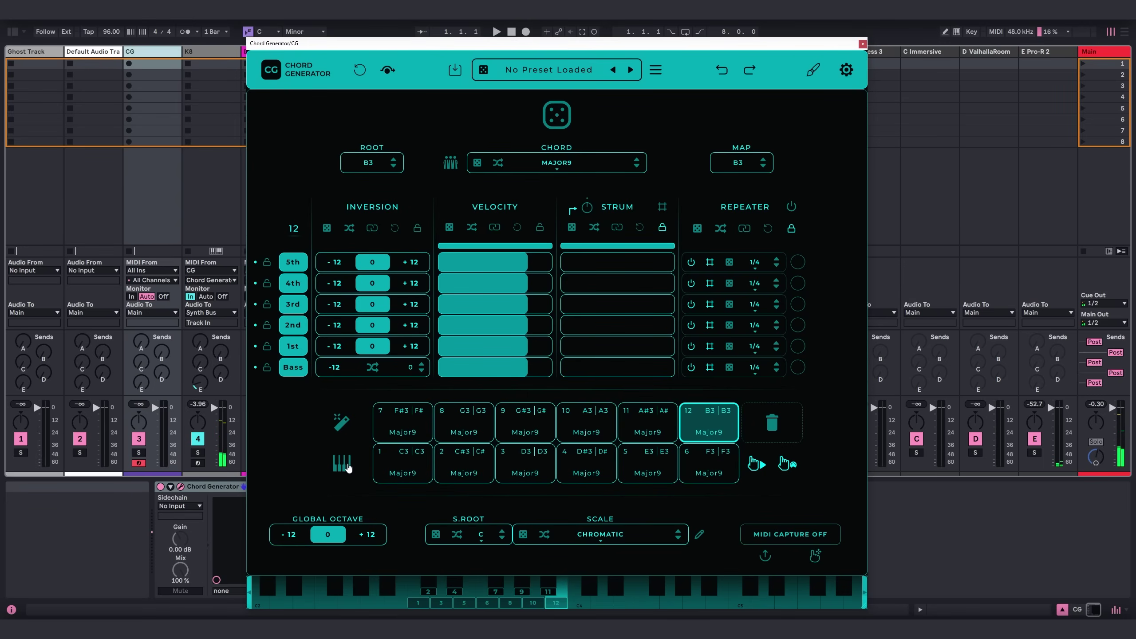
With keyboard note mapping off, make pad 1 a C3 Minor9 chord, then re-enable mapping.
click(349, 467)
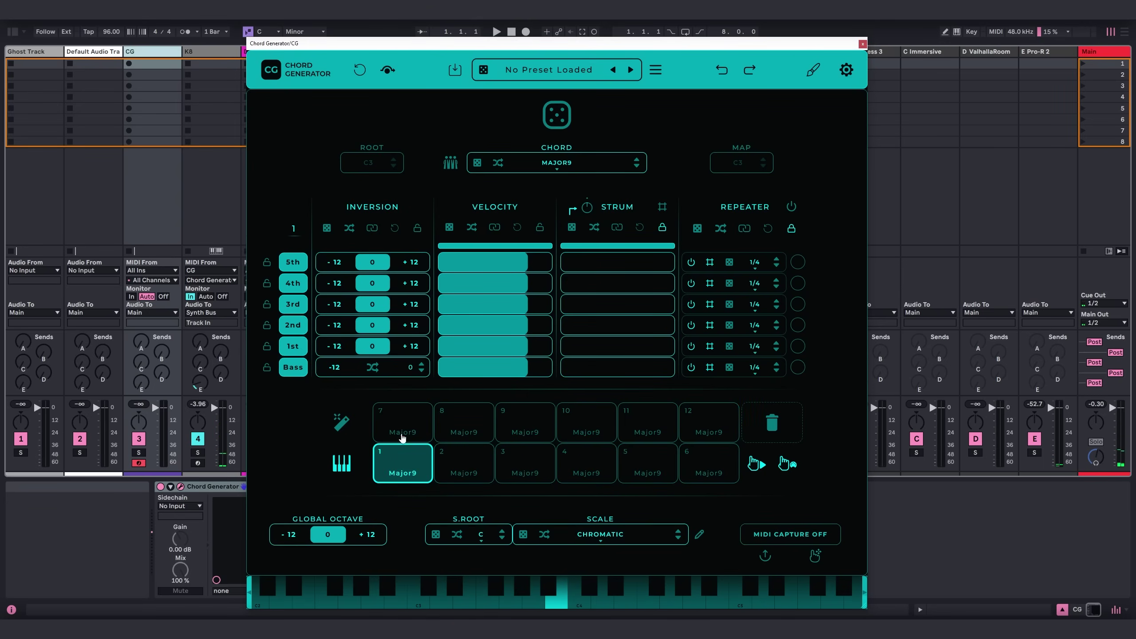
click(420, 450)
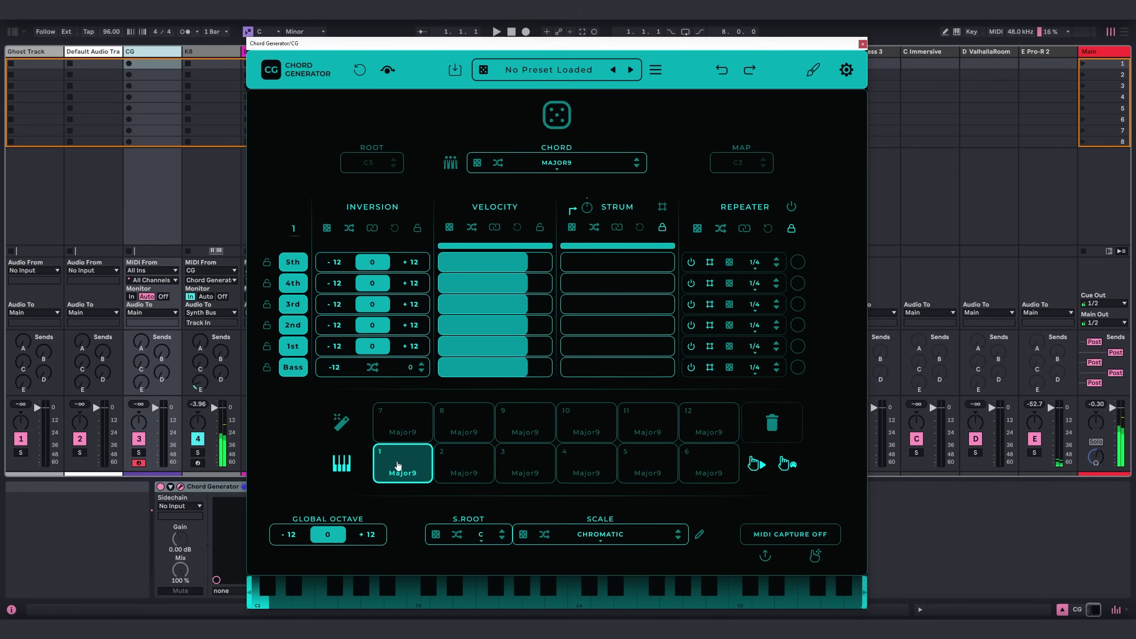
click(556, 166)
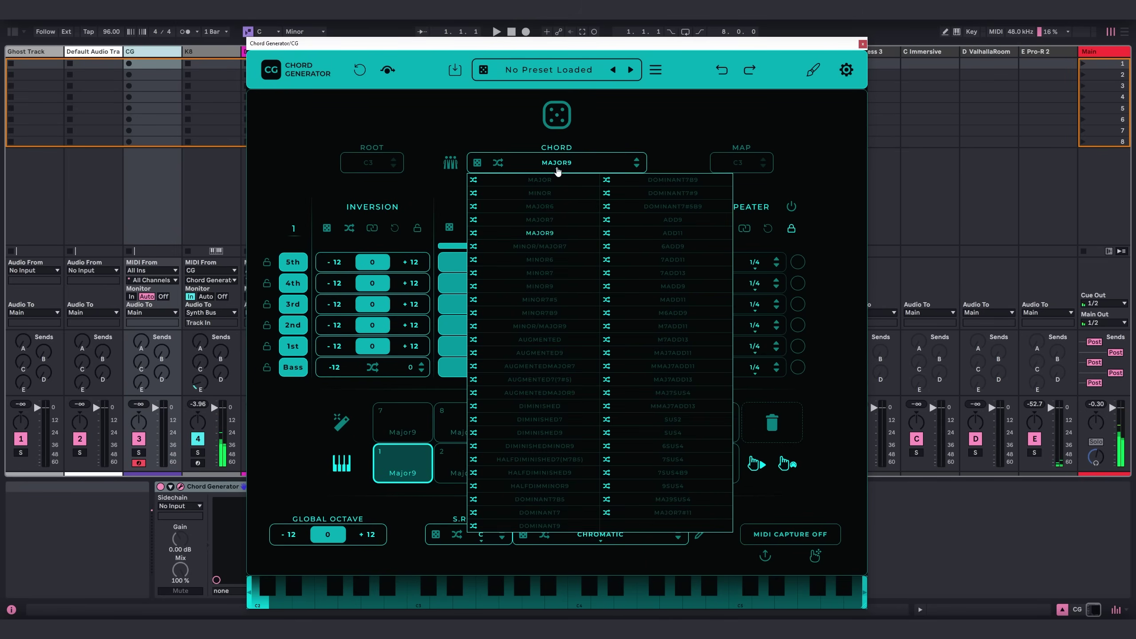
click(548, 288)
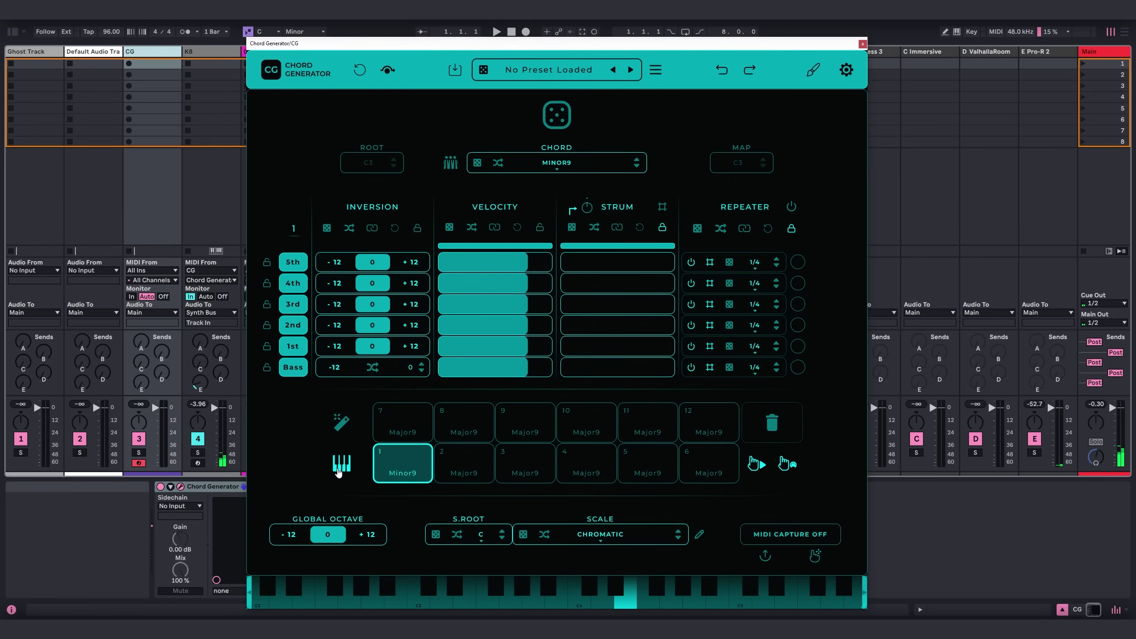
click(339, 468)
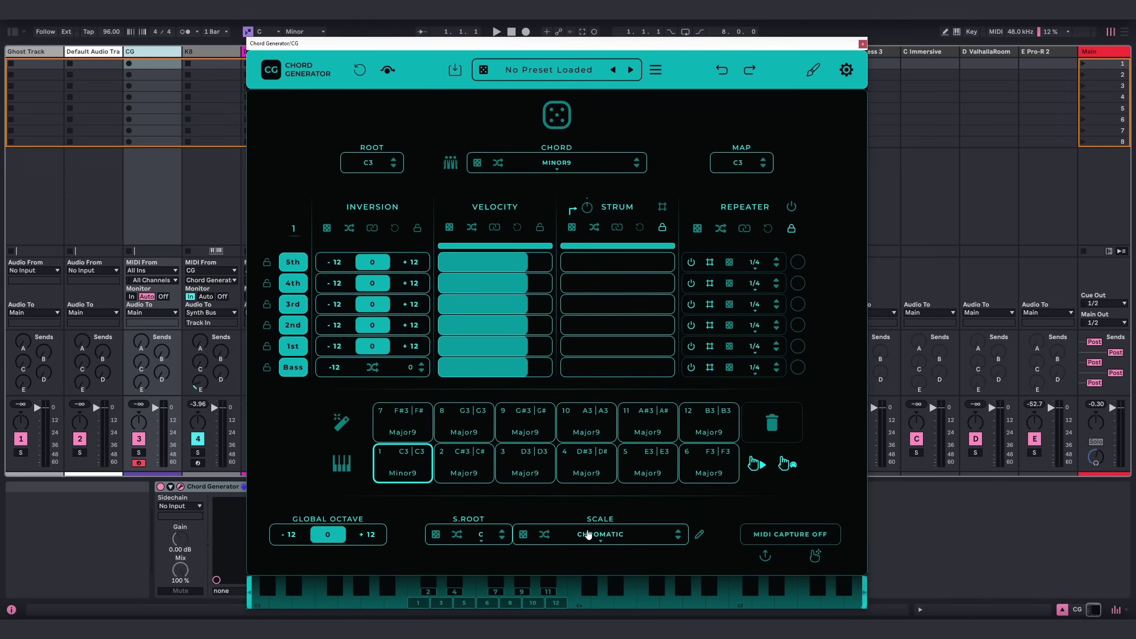
Change the first pad's chord back to Major9.
click(402, 465)
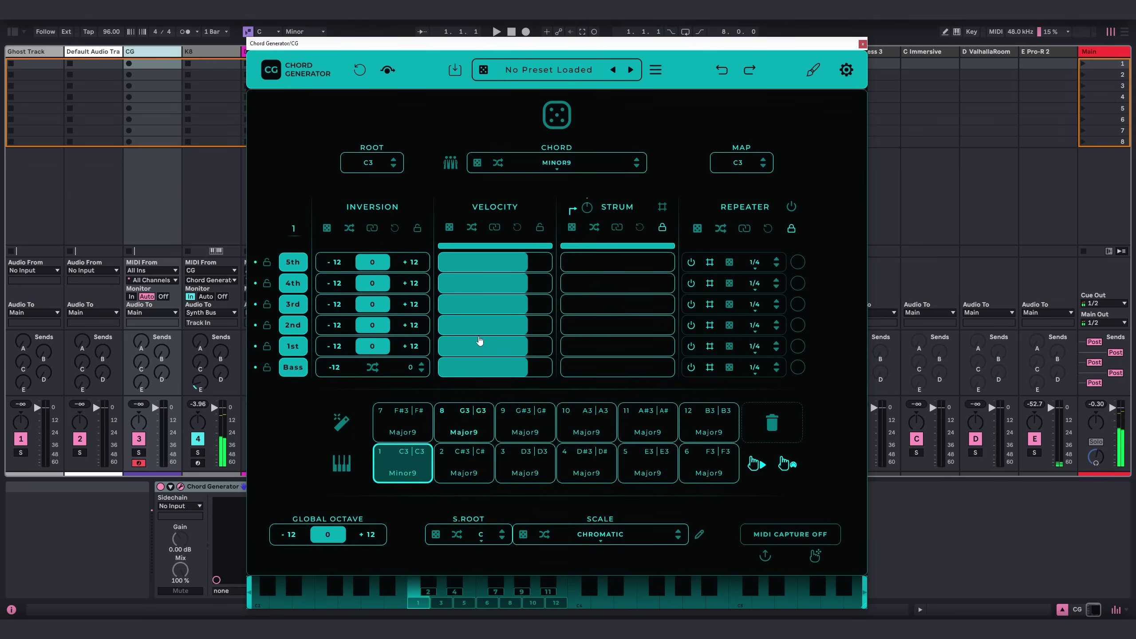
click(556, 162)
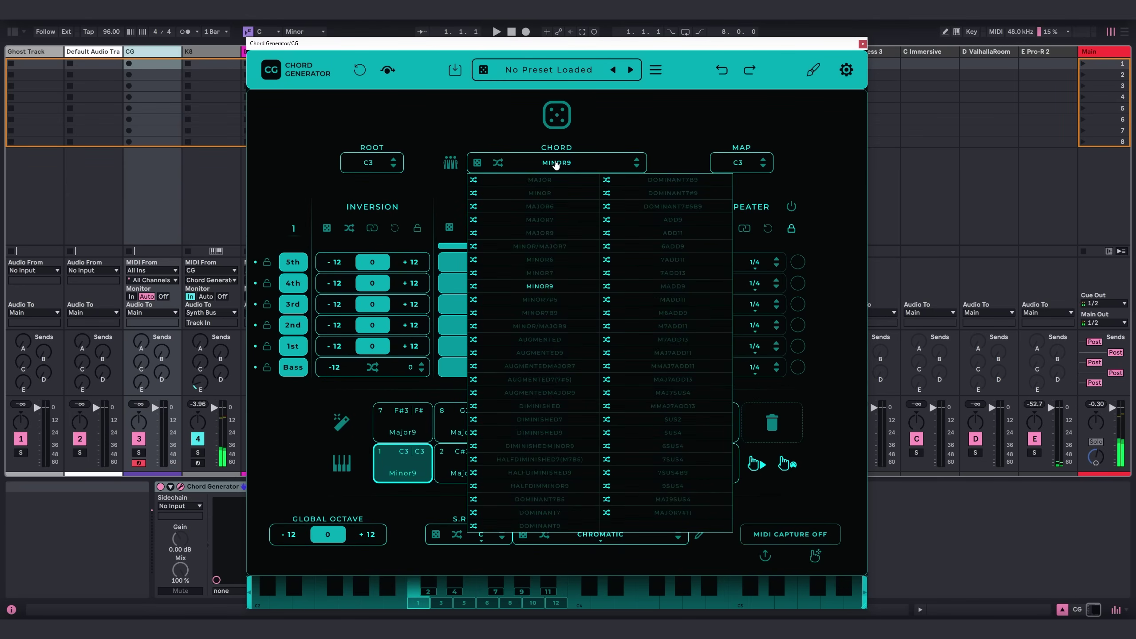
click(566, 233)
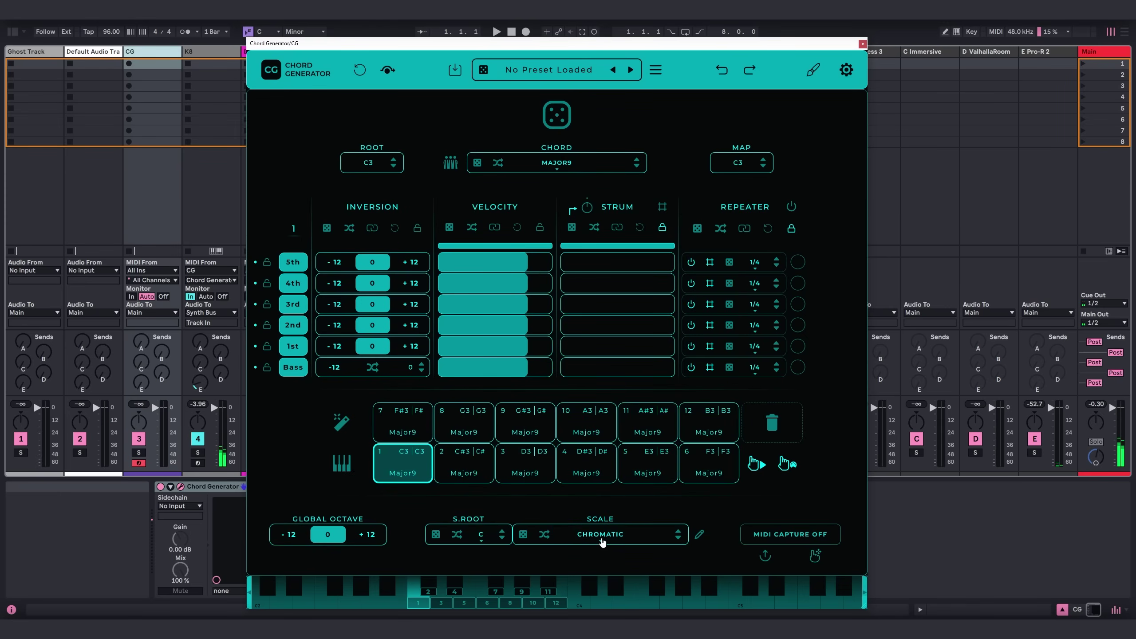
Set the Chord Generator scale to Minor and audition pad 1.
click(602, 539)
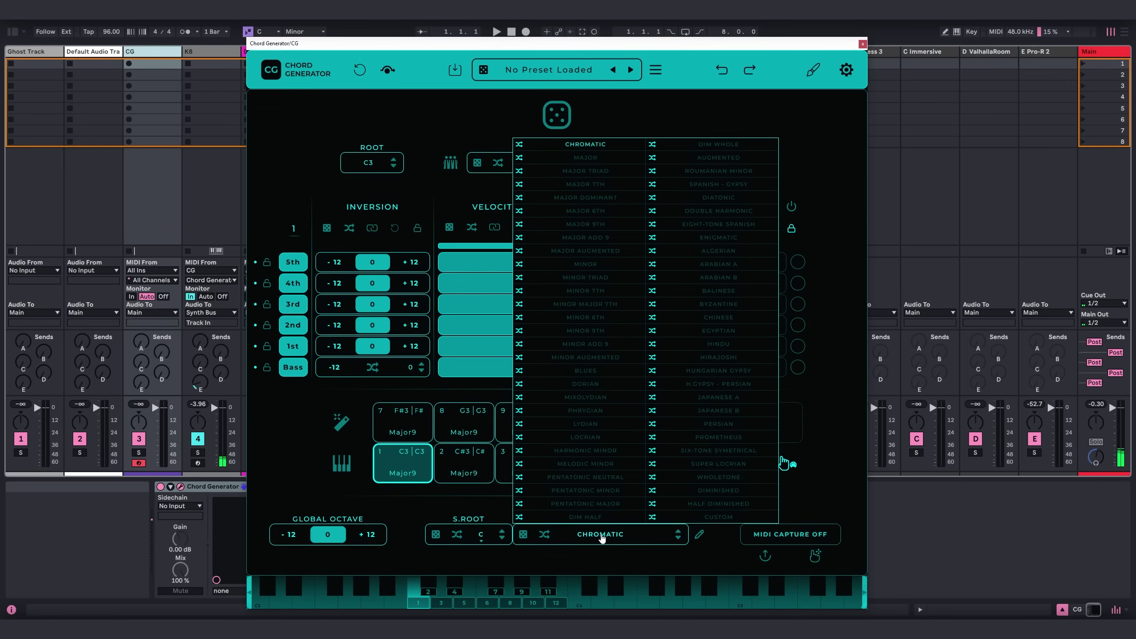
click(585, 265)
click(424, 465)
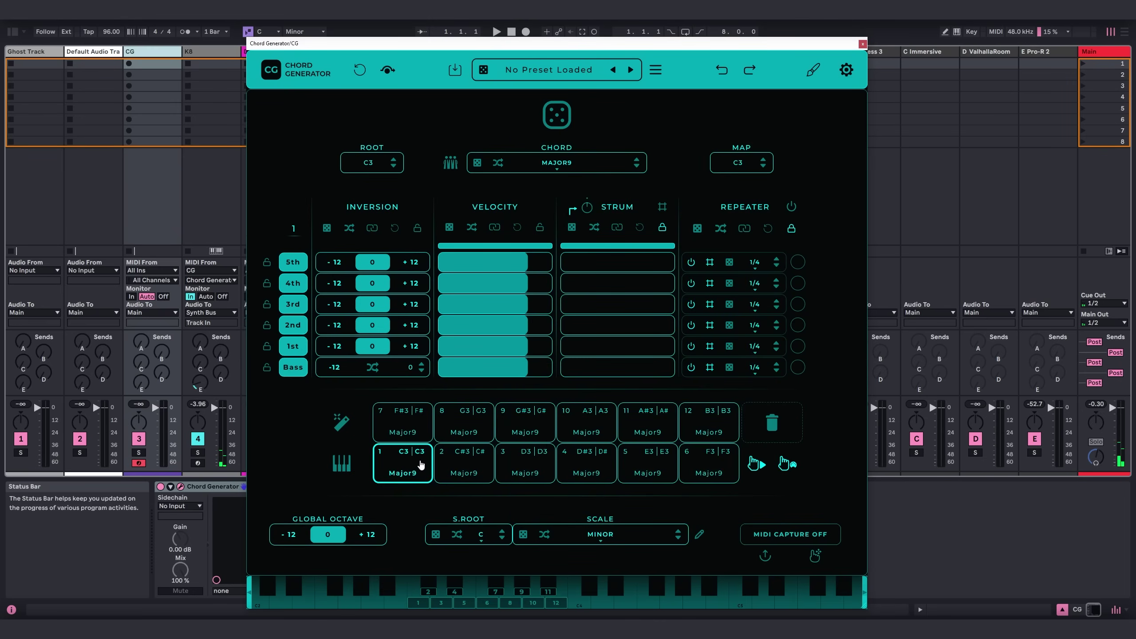
click(424, 465)
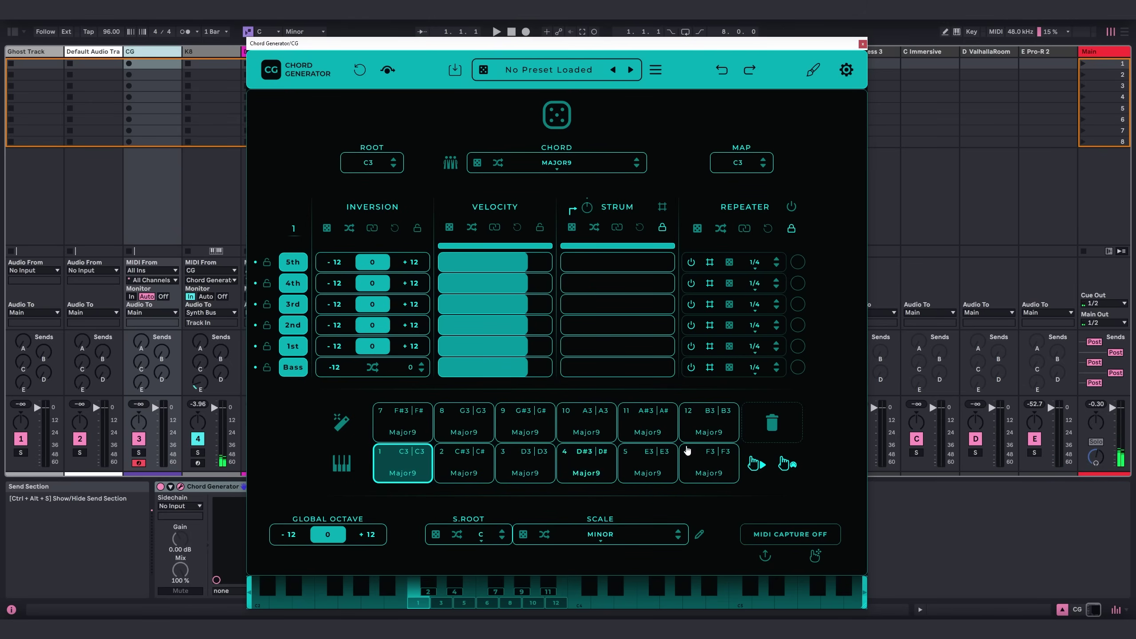
Randomize the pads, inspect pad 3, then reset Chord Generator to its defaults.
click(341, 426)
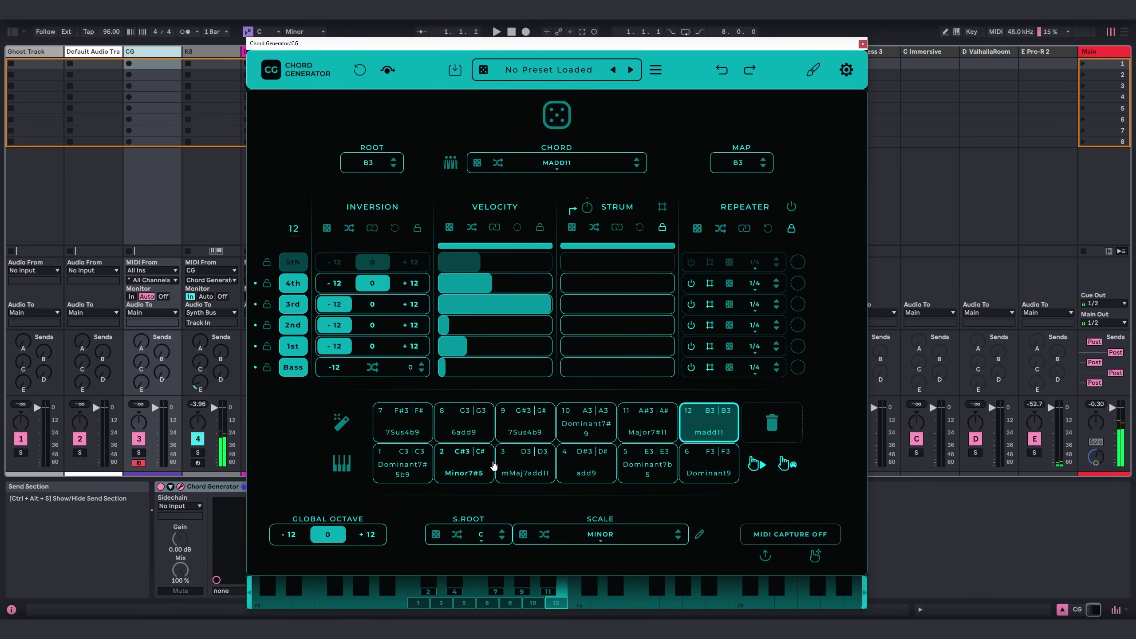
click(497, 472)
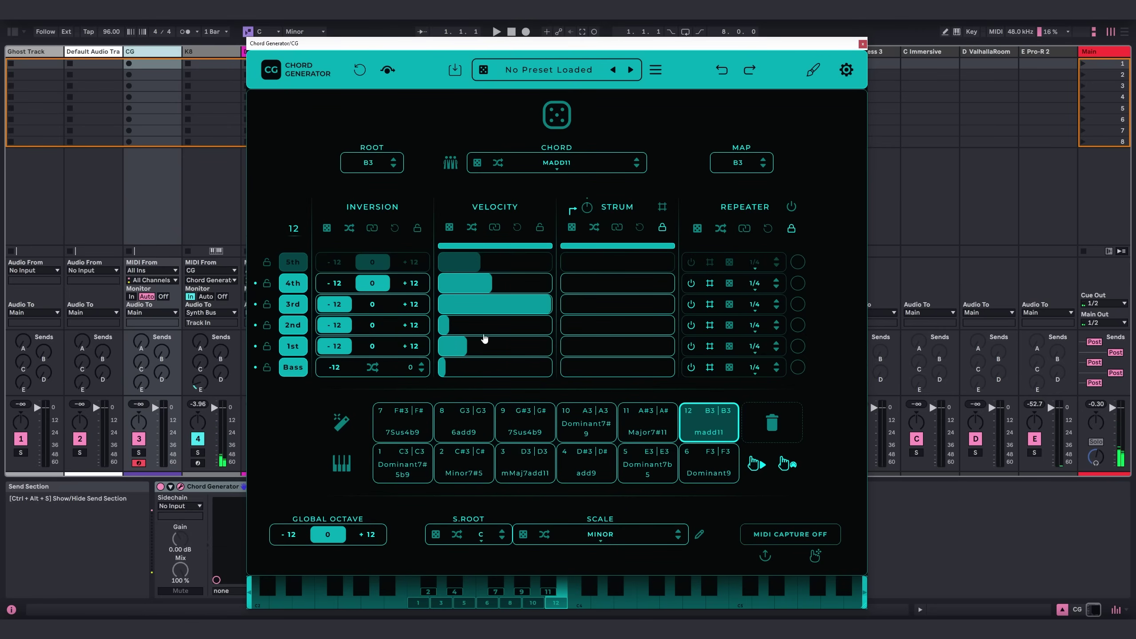
click(360, 70)
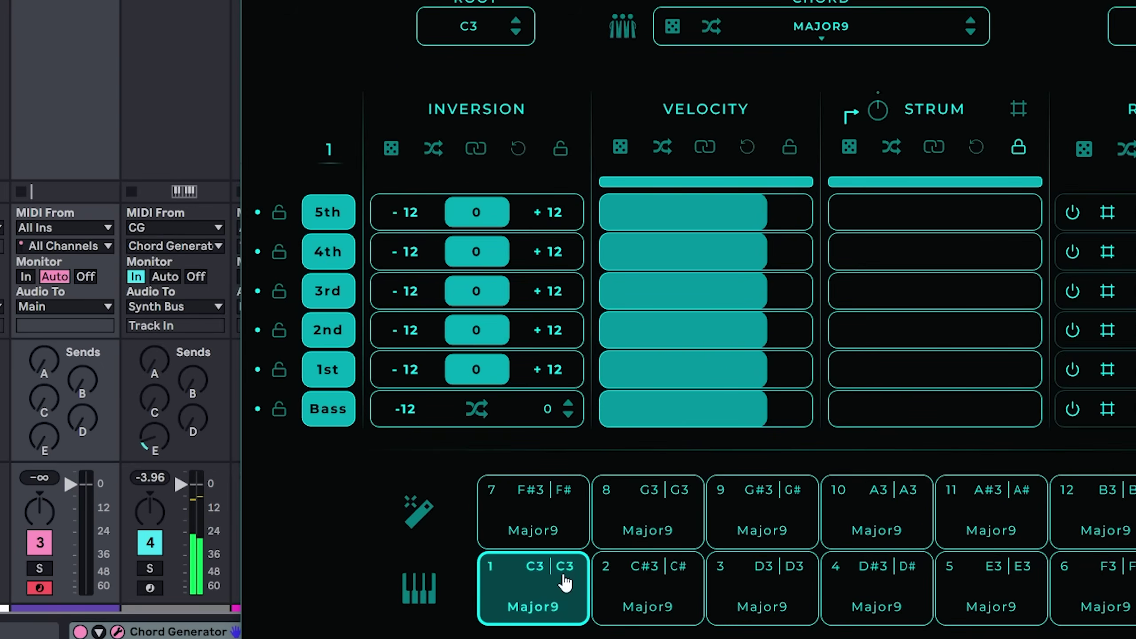
Raise the 4th and 1st voices an octave and drop the 2nd and 5th.
click(419, 458)
click(560, 252)
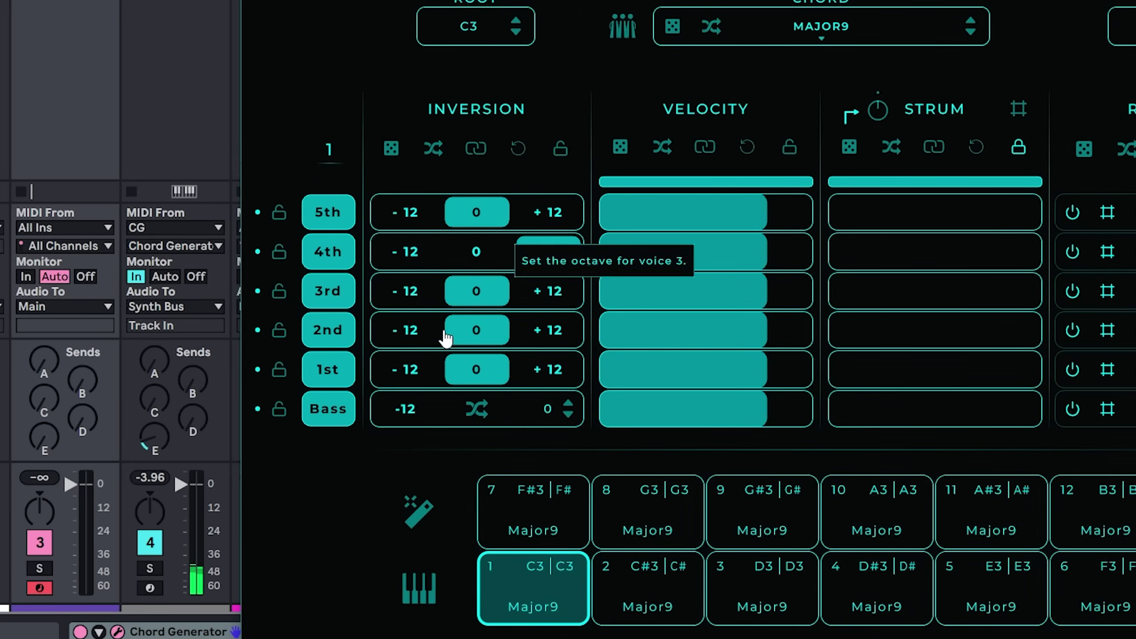
click(405, 330)
click(559, 370)
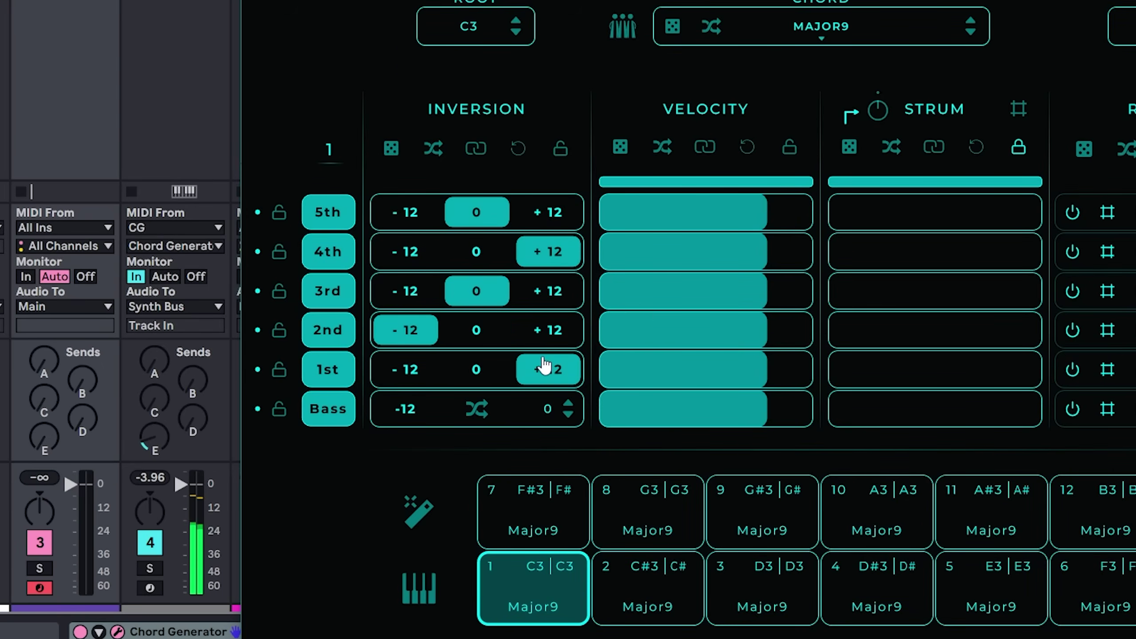
click(407, 219)
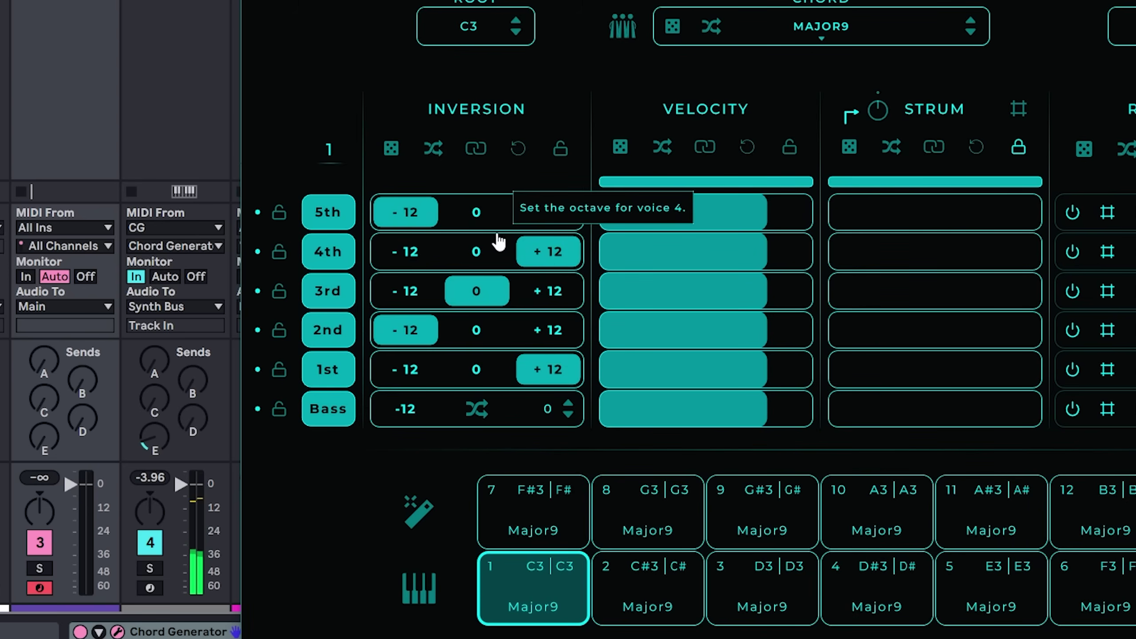
Lower five voices' velocities, then randomize all six with the Velocity dice.
click(676, 212)
click(646, 291)
click(657, 330)
click(697, 369)
click(685, 409)
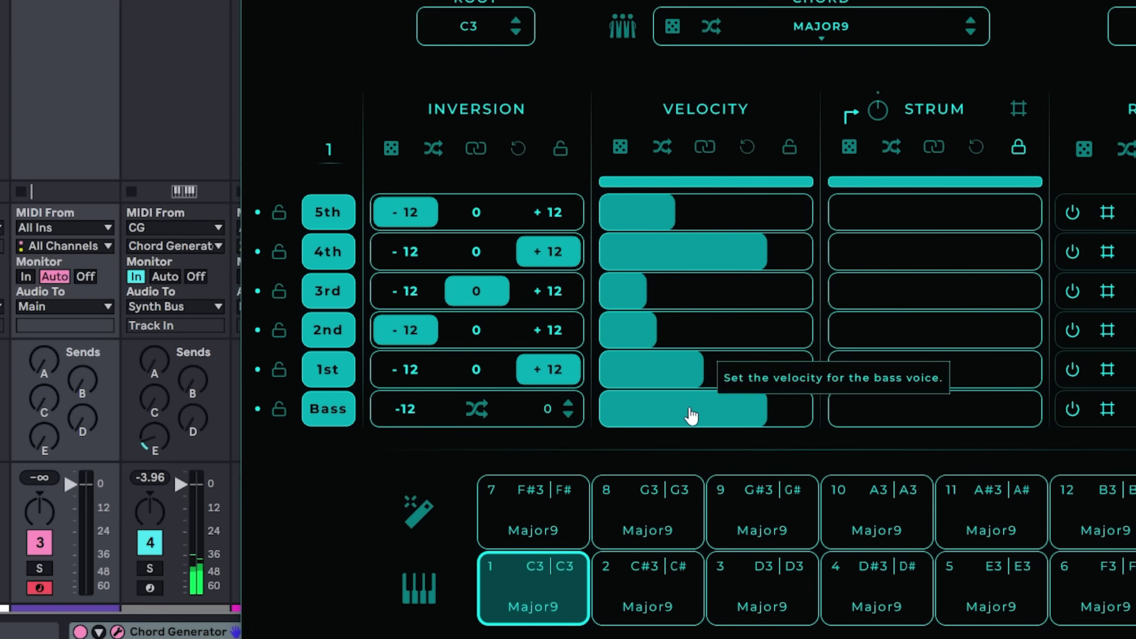
click(620, 146)
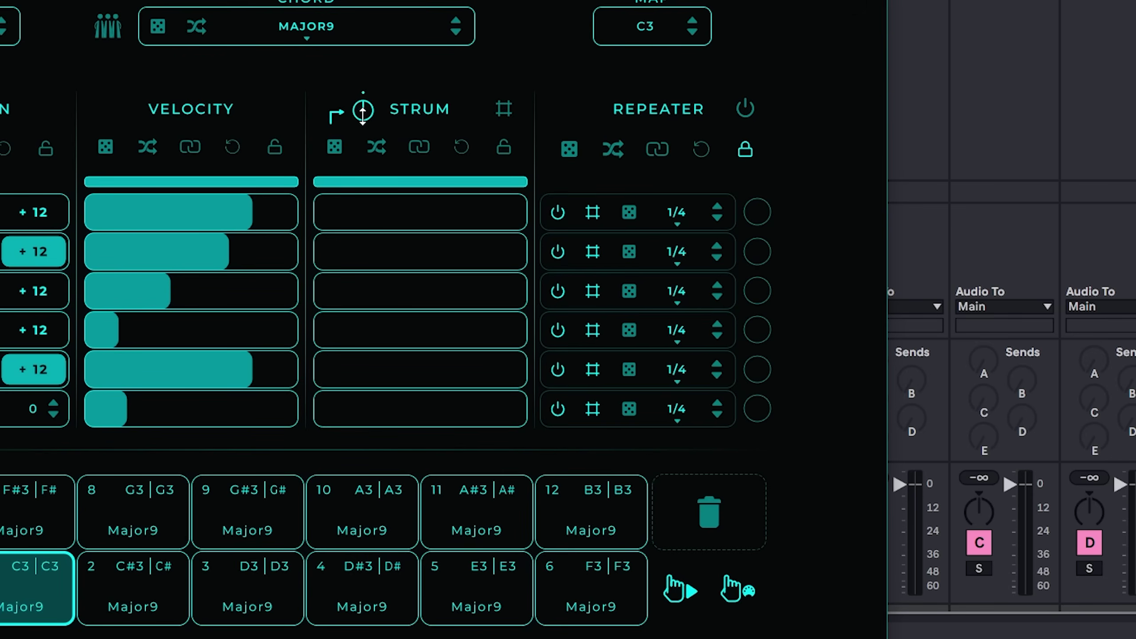
Turn up the Strum amount and snap strum delays to note divisions.
drag(363, 109, 376, 79)
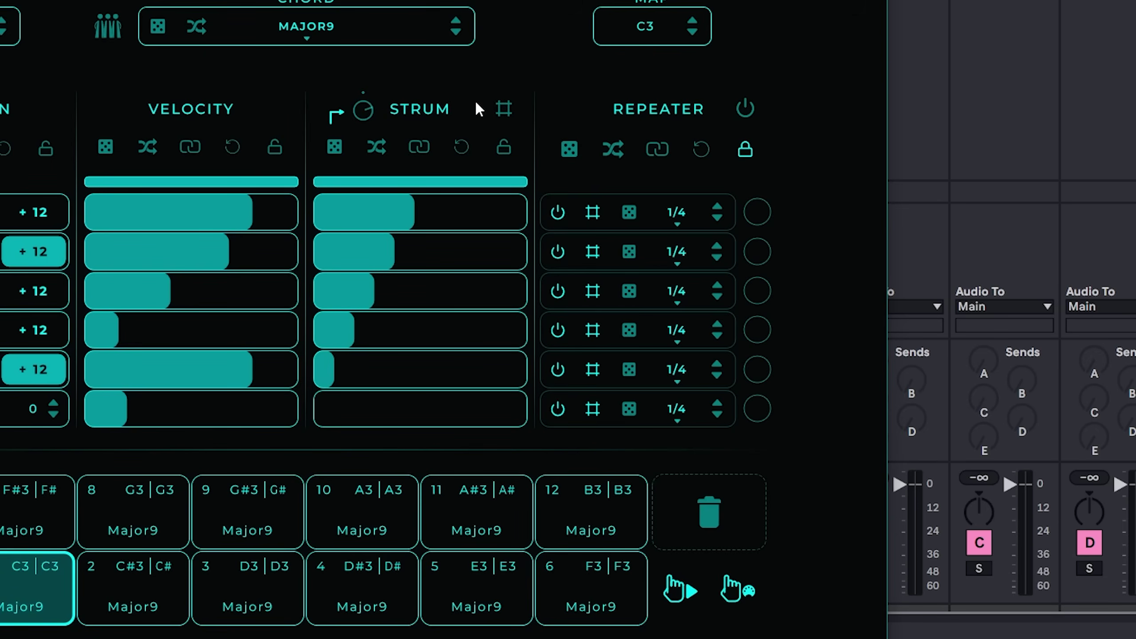
click(503, 109)
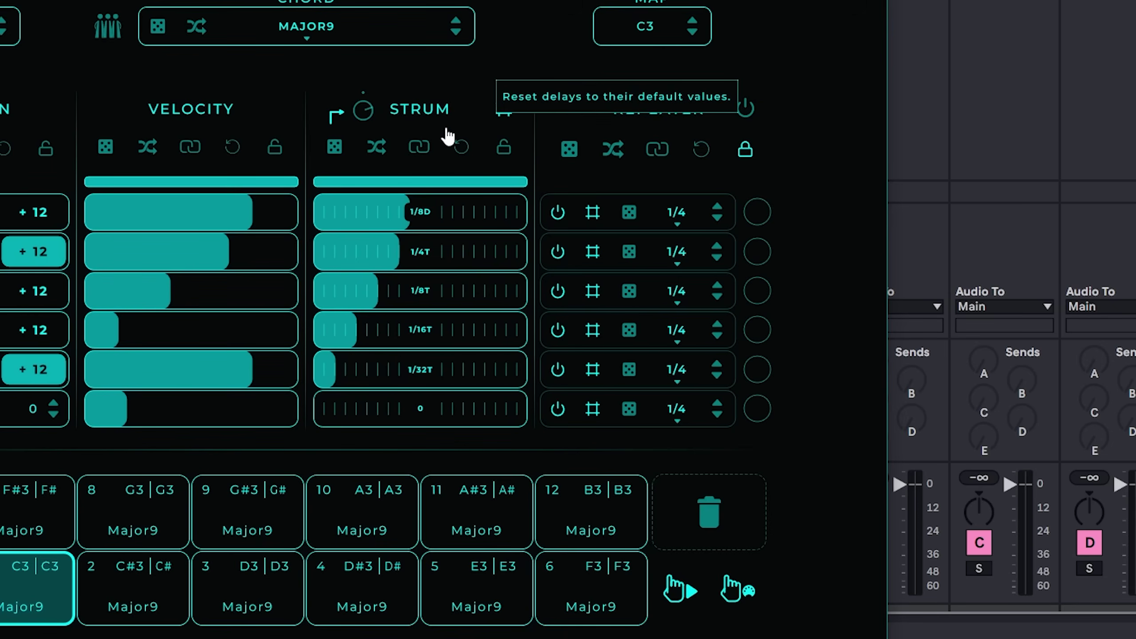
drag(371, 114, 368, 133)
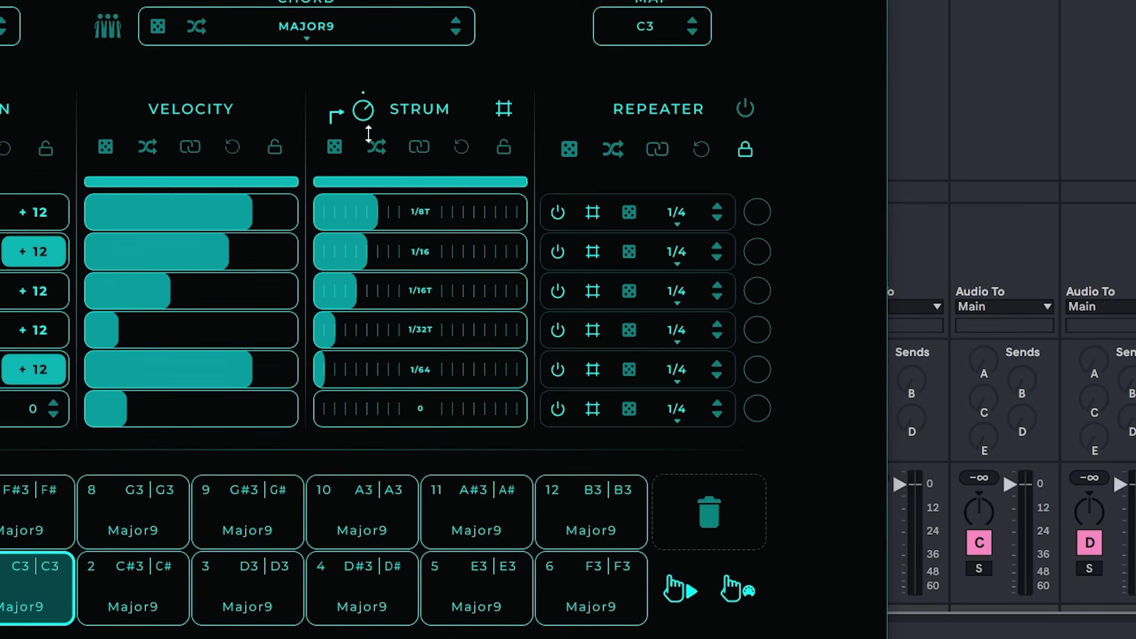
drag(370, 137, 370, 193)
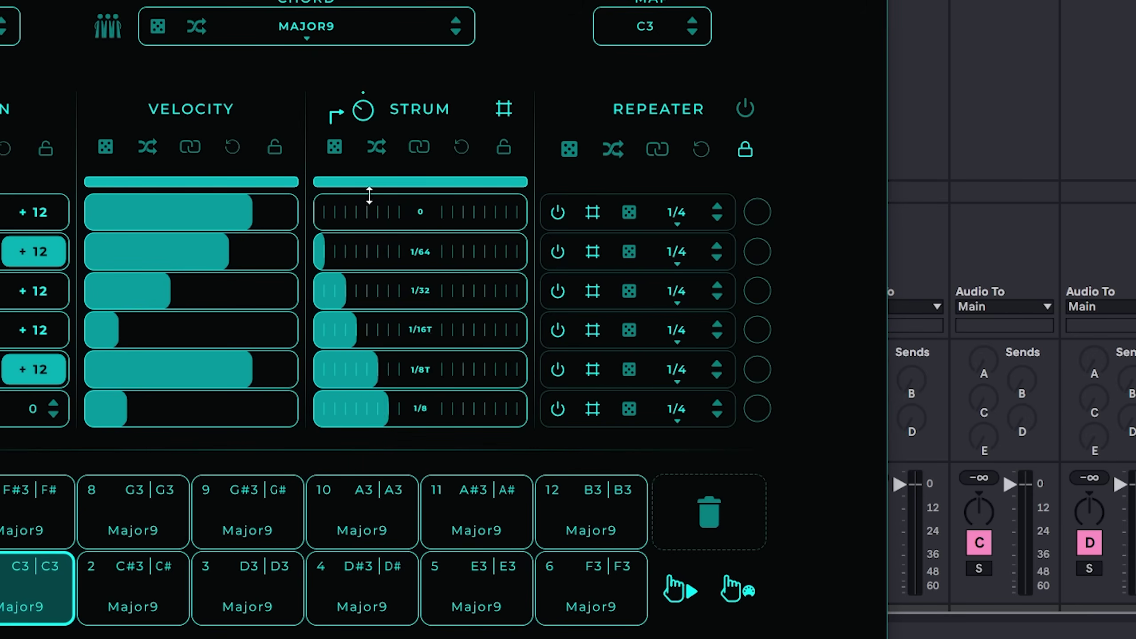
Randomize the strum delays repeatedly, then set per-voice delays like 1/2T, 1/8, 1/2, 1/4D.
click(336, 148)
click(338, 151)
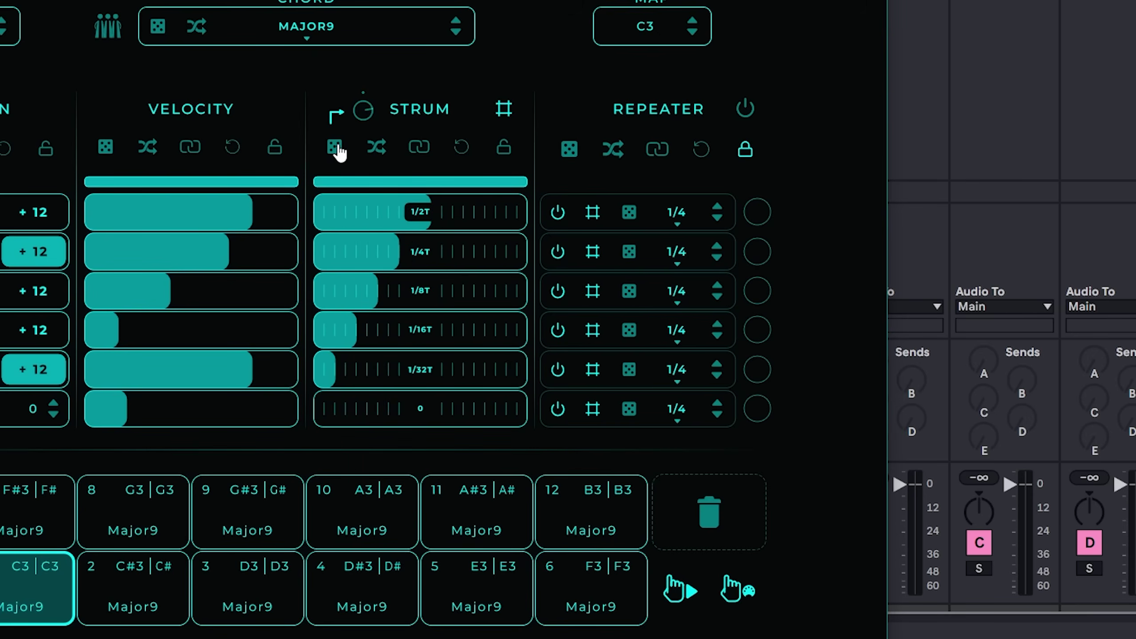
click(337, 150)
click(337, 151)
click(337, 150)
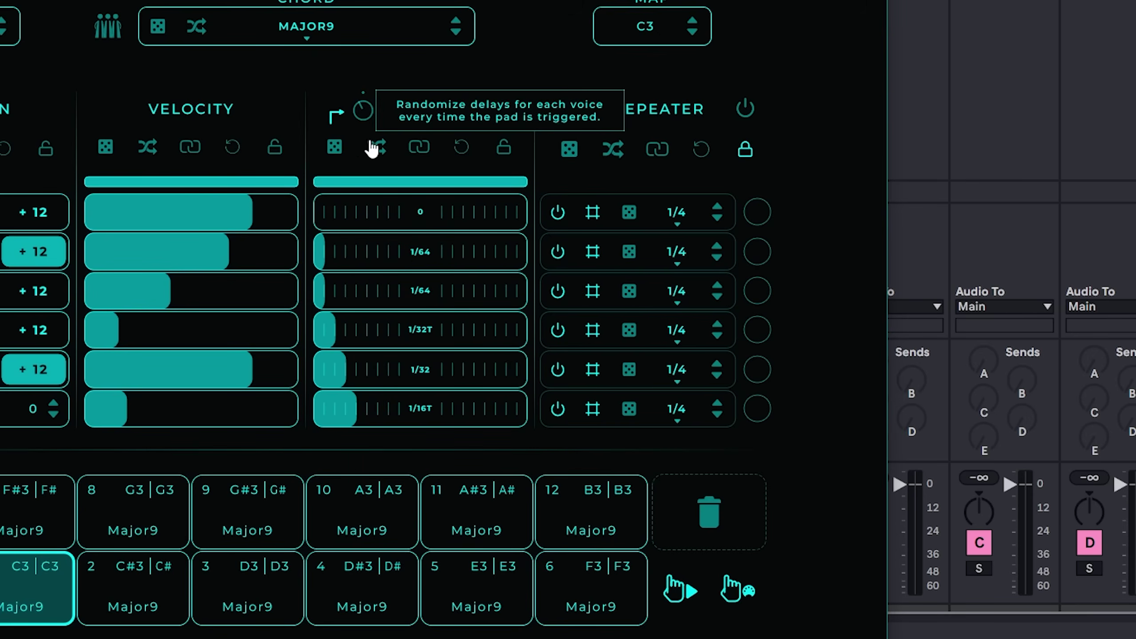
click(336, 150)
mouse_move(430, 213)
mouse_down()
mouse_move(405, 286)
mouse_move(451, 329)
mouse_move(444, 381)
mouse_move(476, 408)
mouse_move(553, 251)
mouse_up()
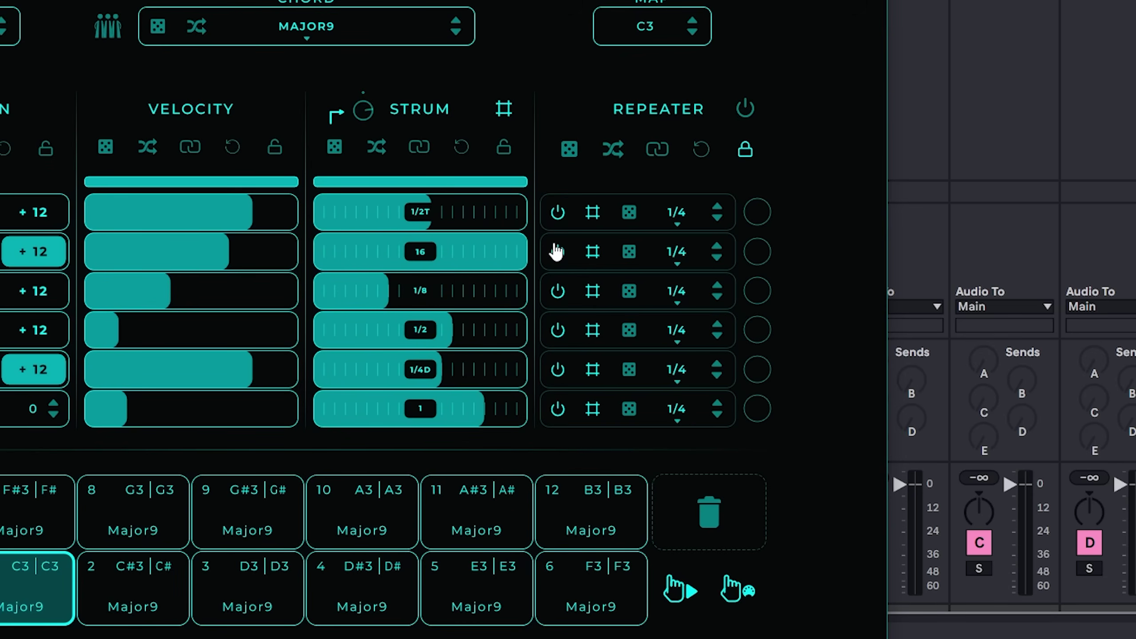
Audition pads F3, C3 and C#3, then shorten the 4th voice's strum delay to 2.
key(f)
key(a)
key(w)
key(a)
click(506, 255)
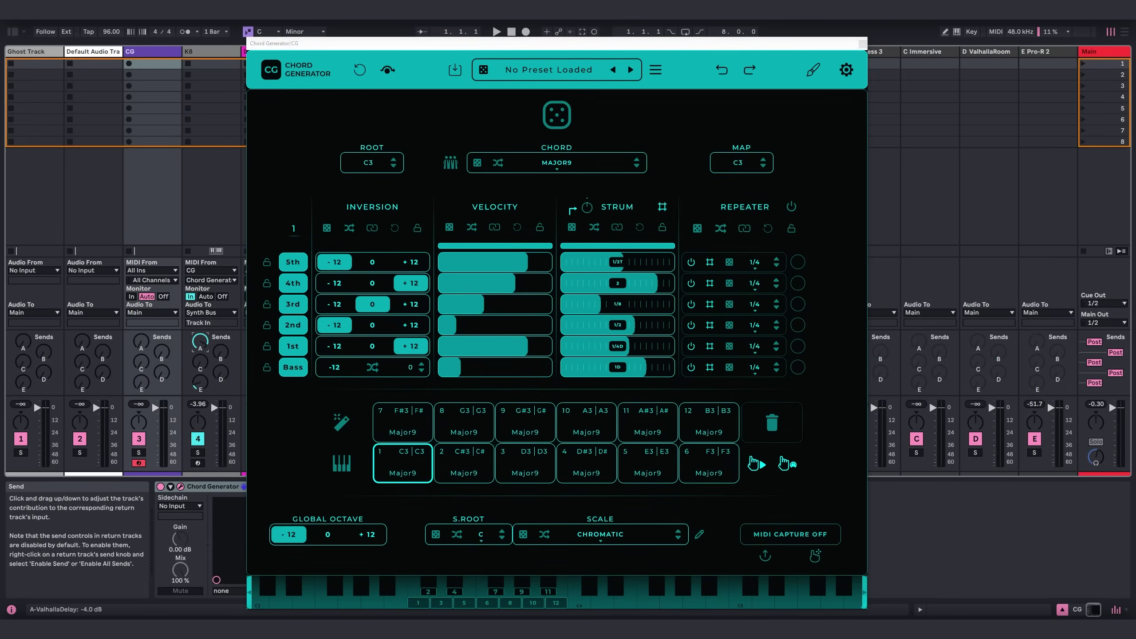
Play the C3 chord to hear the strum, then zero all six strum delays.
key(a)
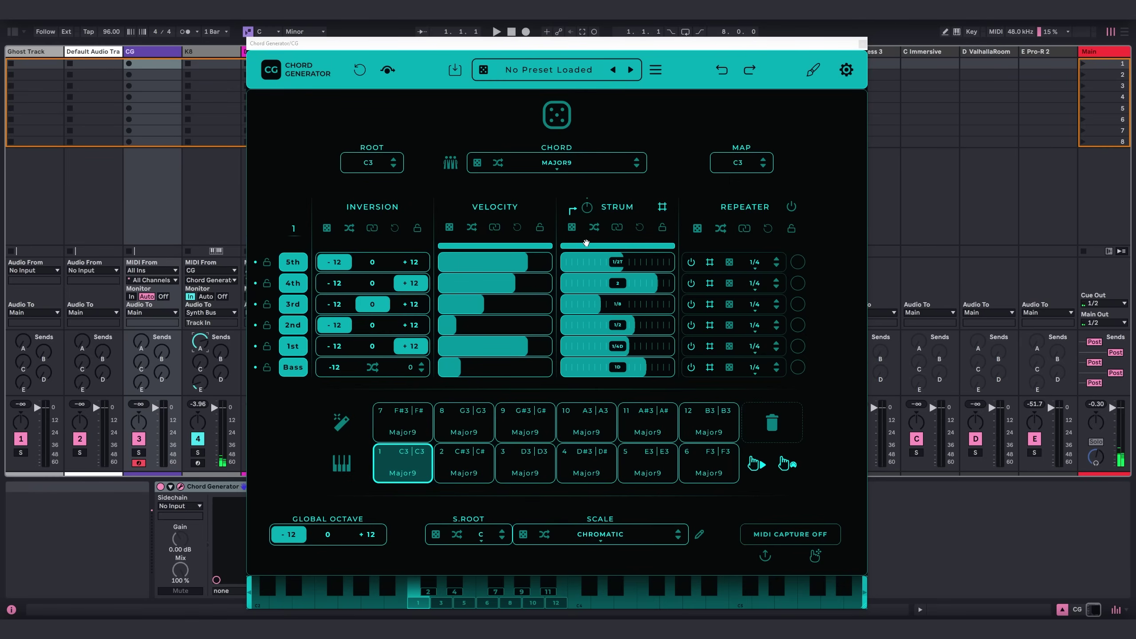
click(640, 229)
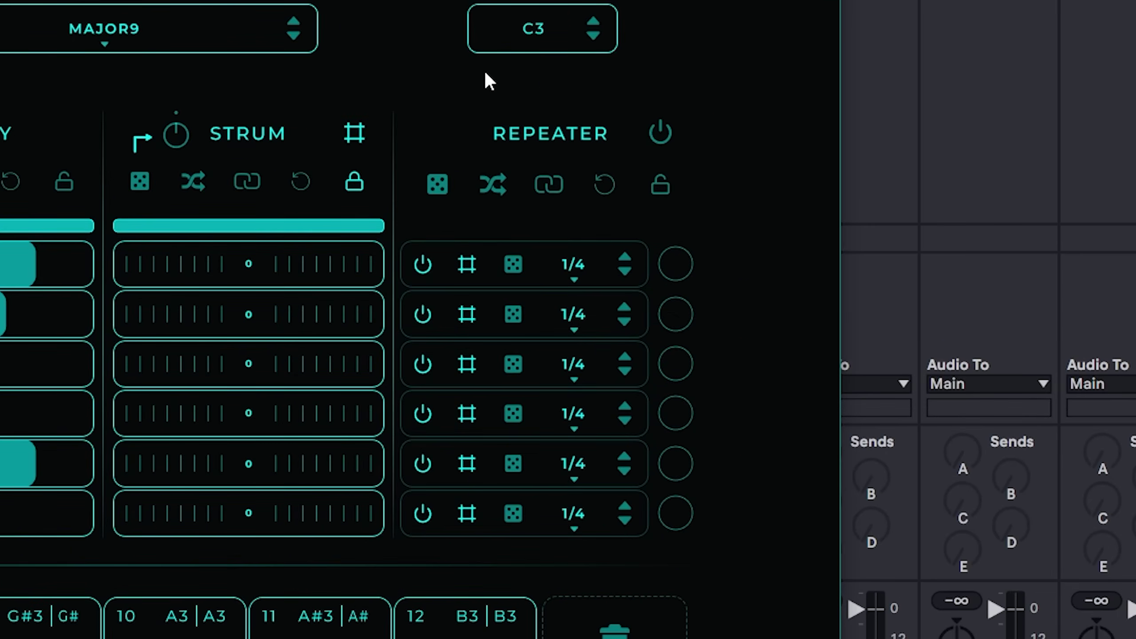
Turn on the repeater and set repeat rates: bass 4, 1st voice 1, 2nd 1/2, 4th 1/8.
click(664, 138)
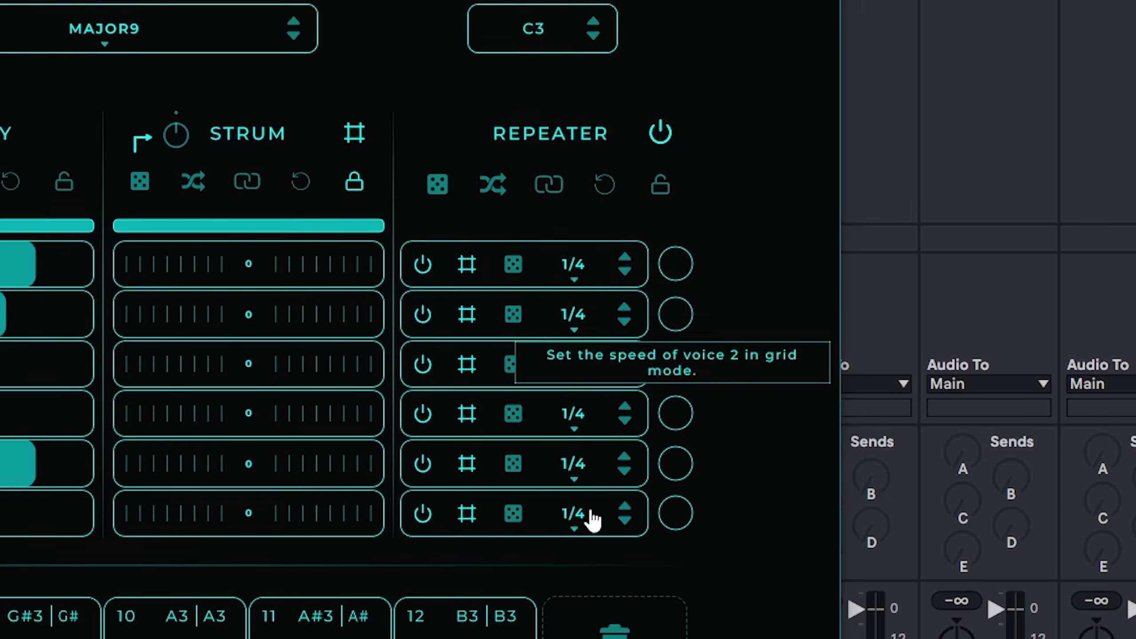
click(577, 517)
click(588, 410)
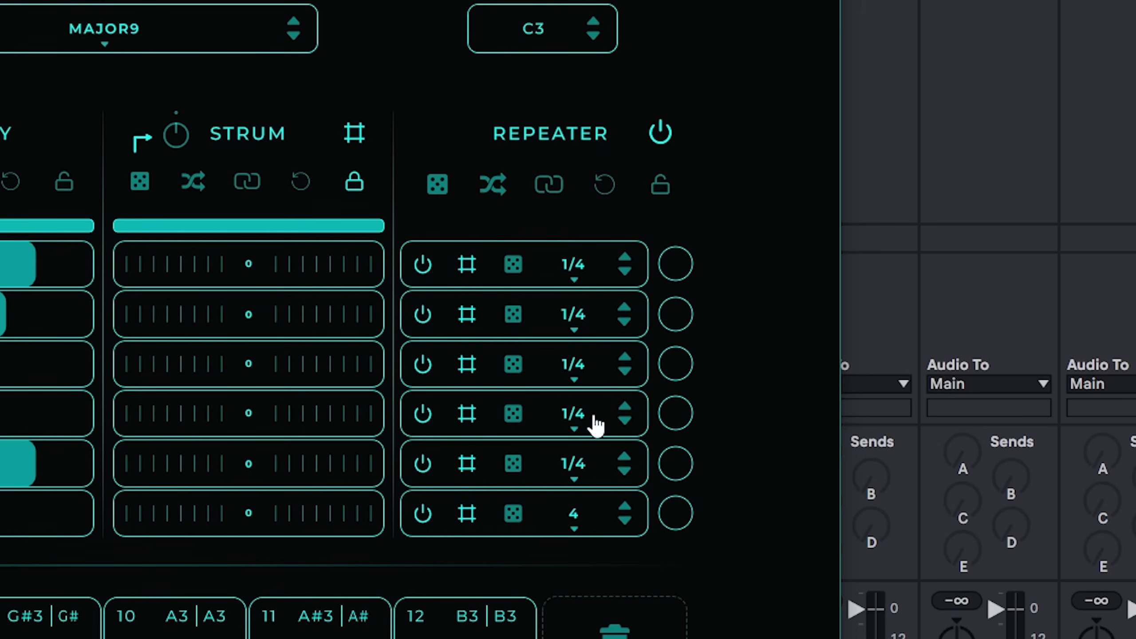
click(586, 467)
click(597, 307)
click(578, 416)
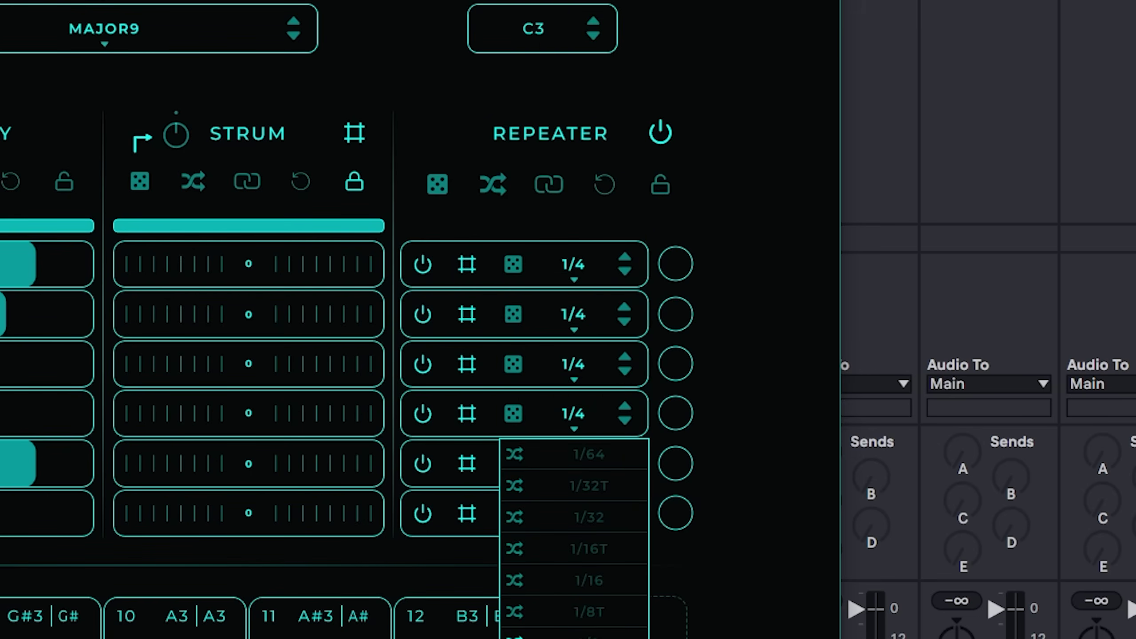
click(588, 635)
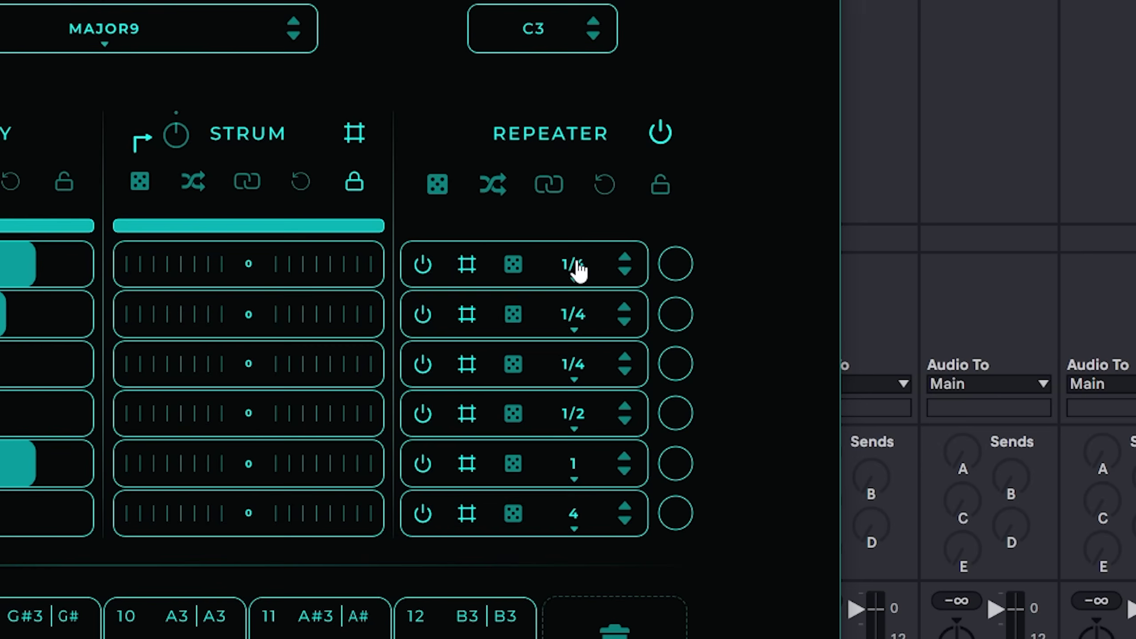
click(580, 319)
click(610, 556)
Start playback and re-roll the 3rd voice's repeat rate until it lands on 1/2.
key(space)
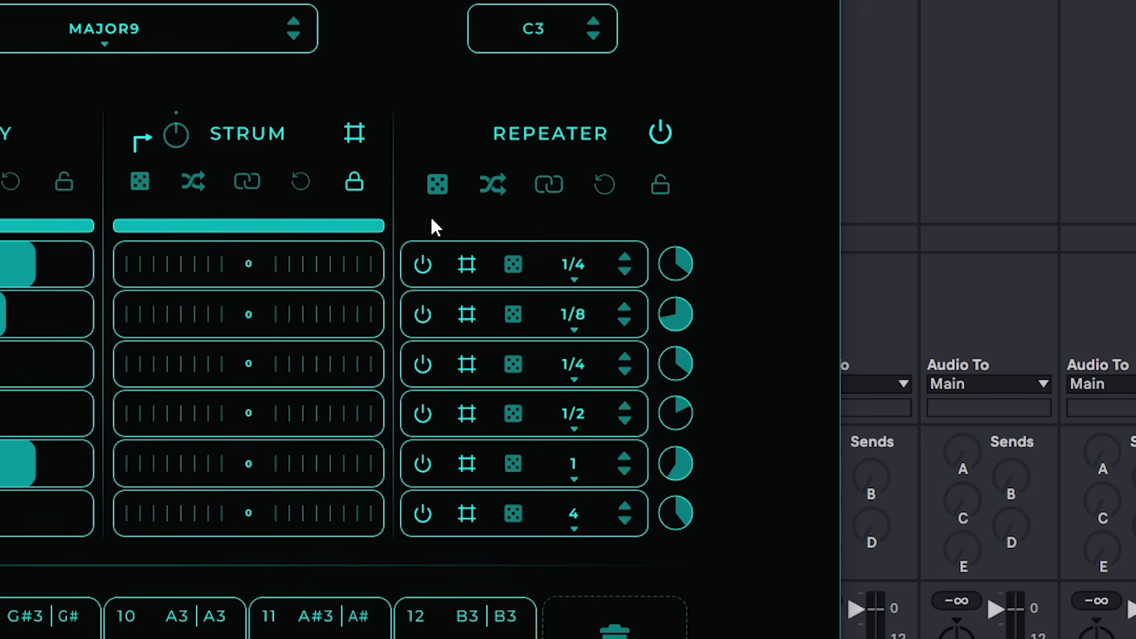
click(513, 367)
click(513, 367)
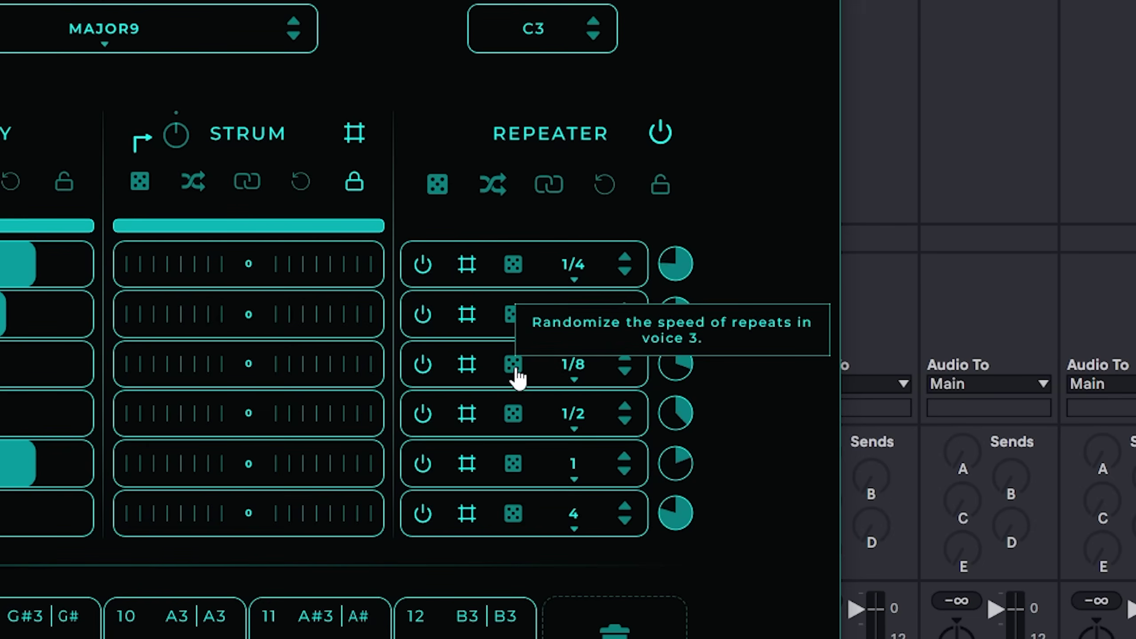
click(514, 369)
click(514, 370)
click(514, 369)
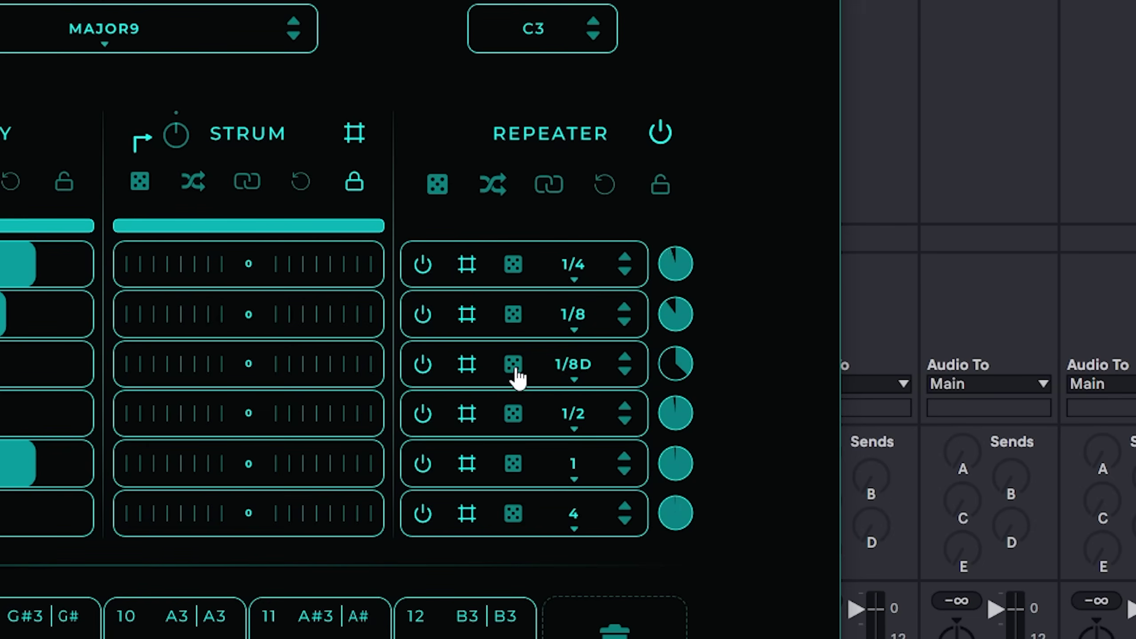
click(514, 369)
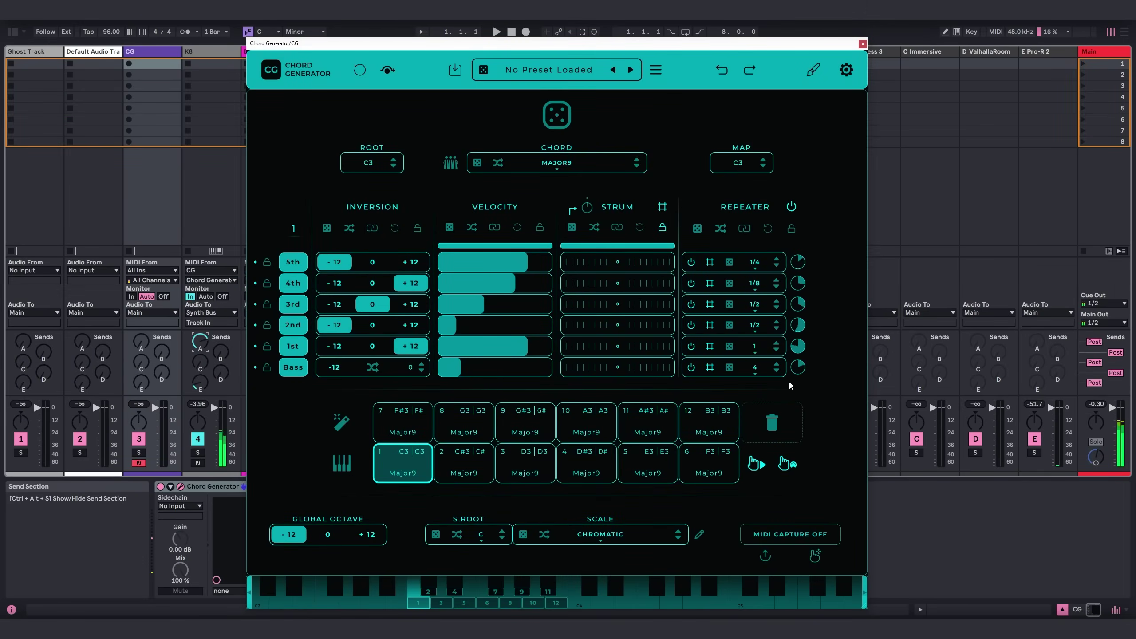
Change the chord type to Minor9 and the scale to Minor.
click(543, 162)
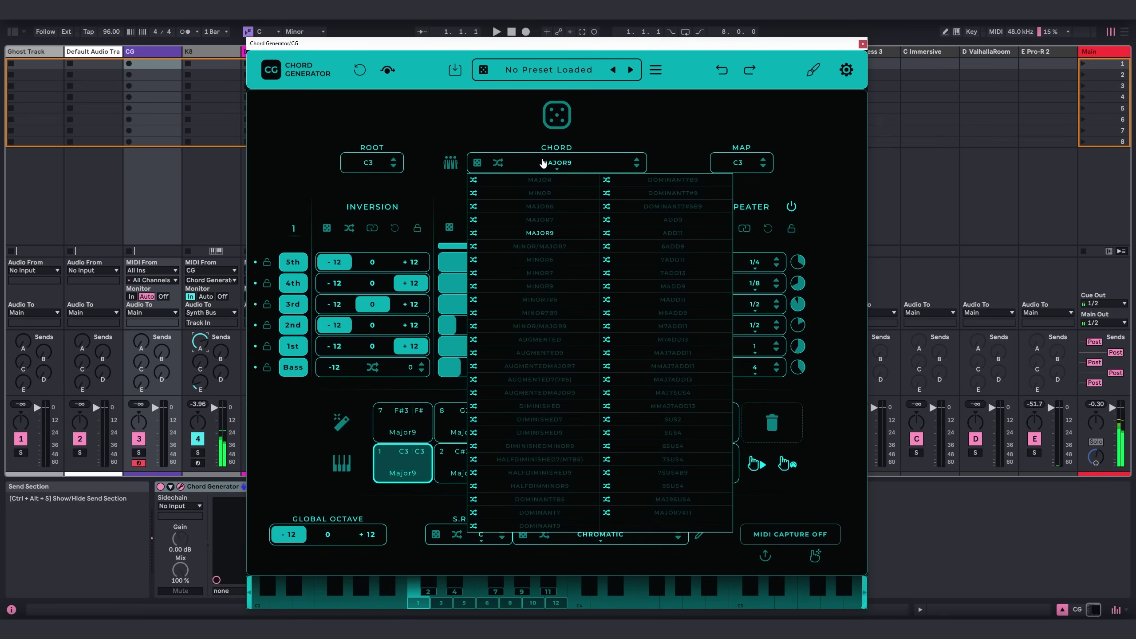
click(557, 287)
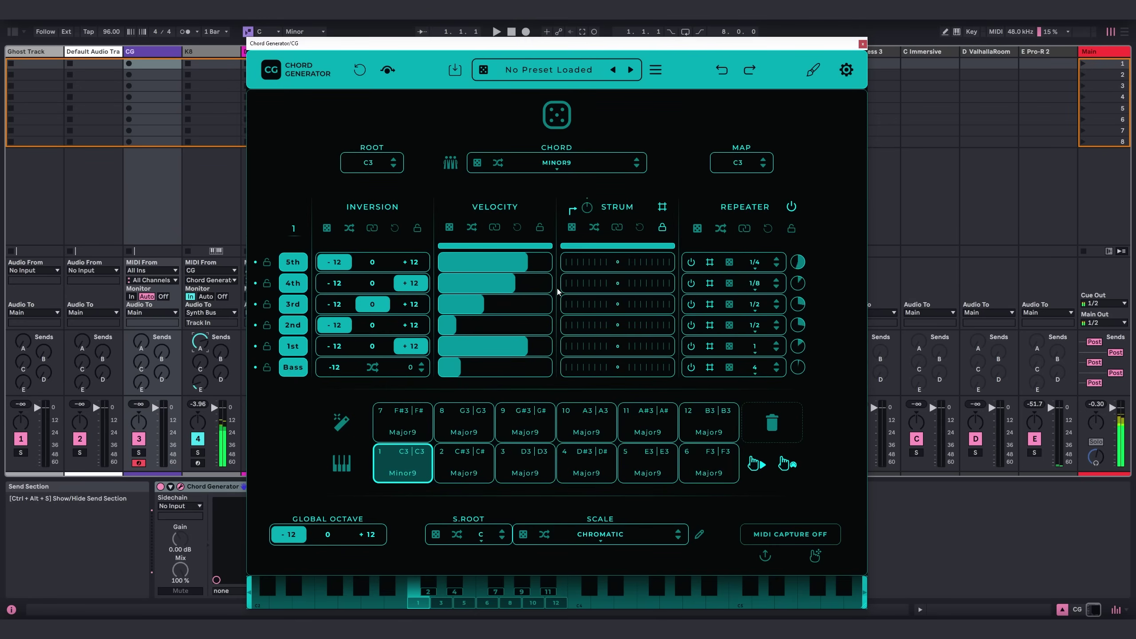
click(604, 534)
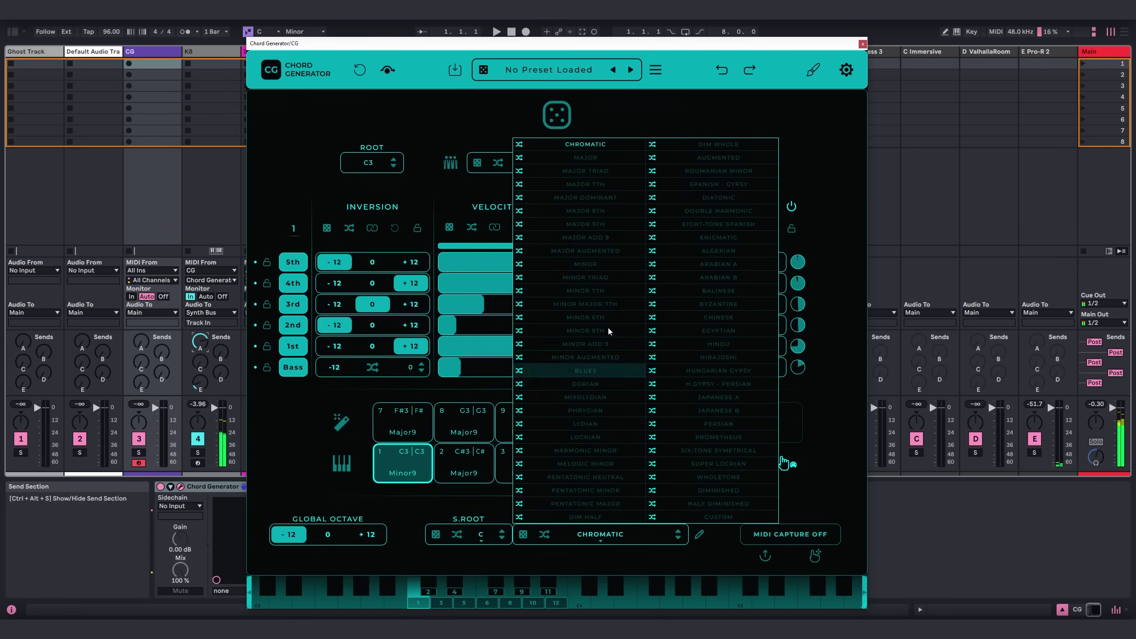
click(606, 264)
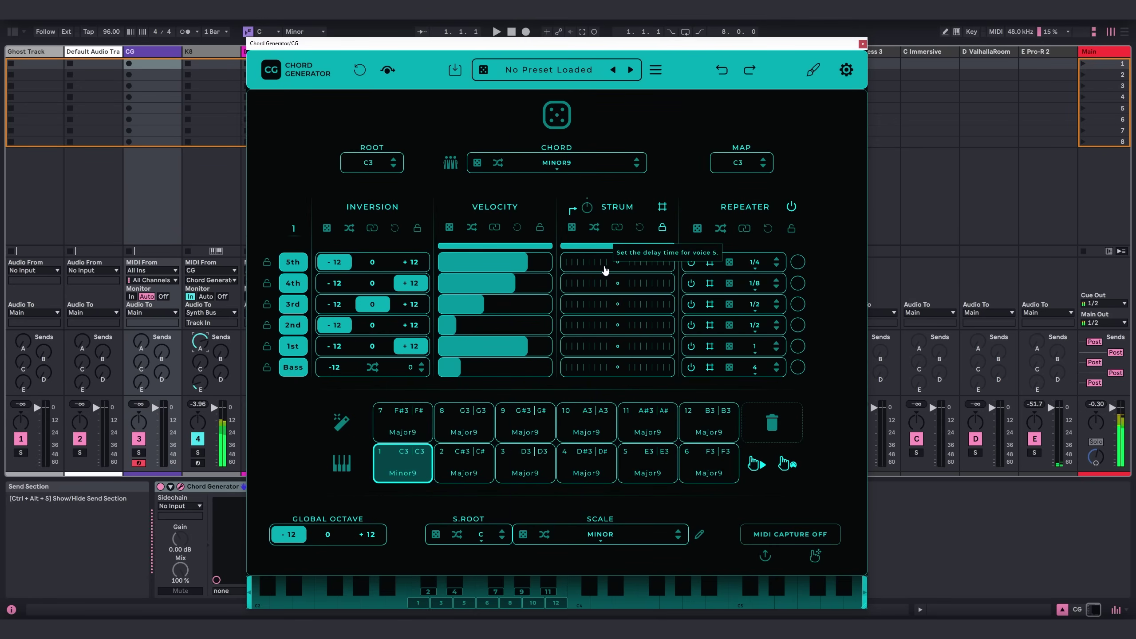
Set the project tempo to 76 BPM.
click(110, 31)
text(76)
key(Return)
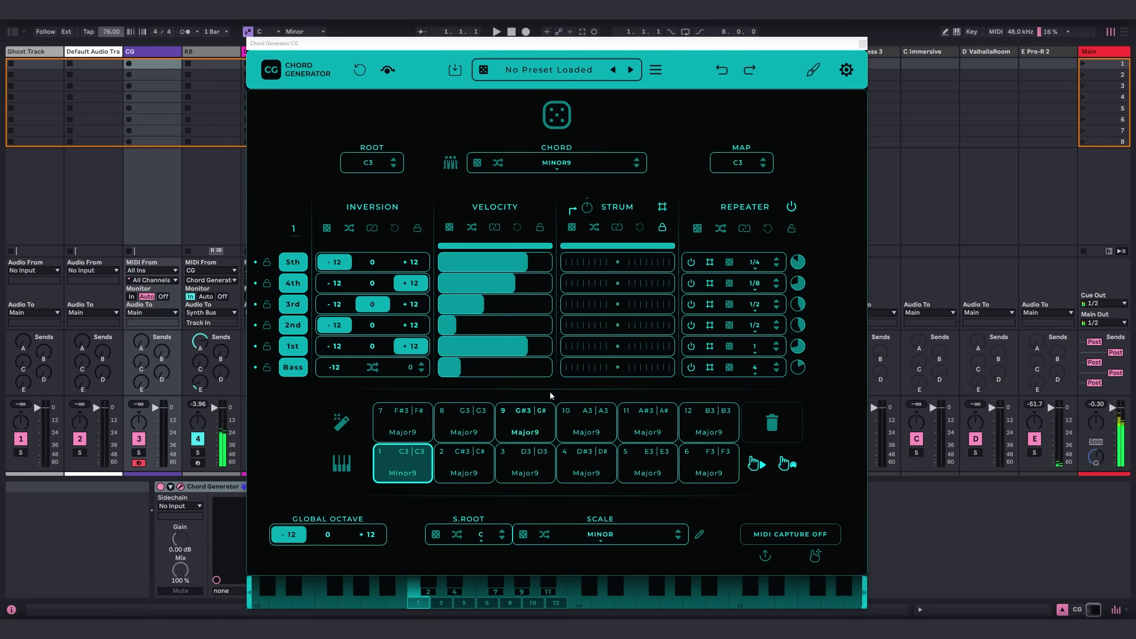
Drop the Bass and 1st voices an octave (-12) and return the 4th voice to 0.
click(332, 368)
click(336, 347)
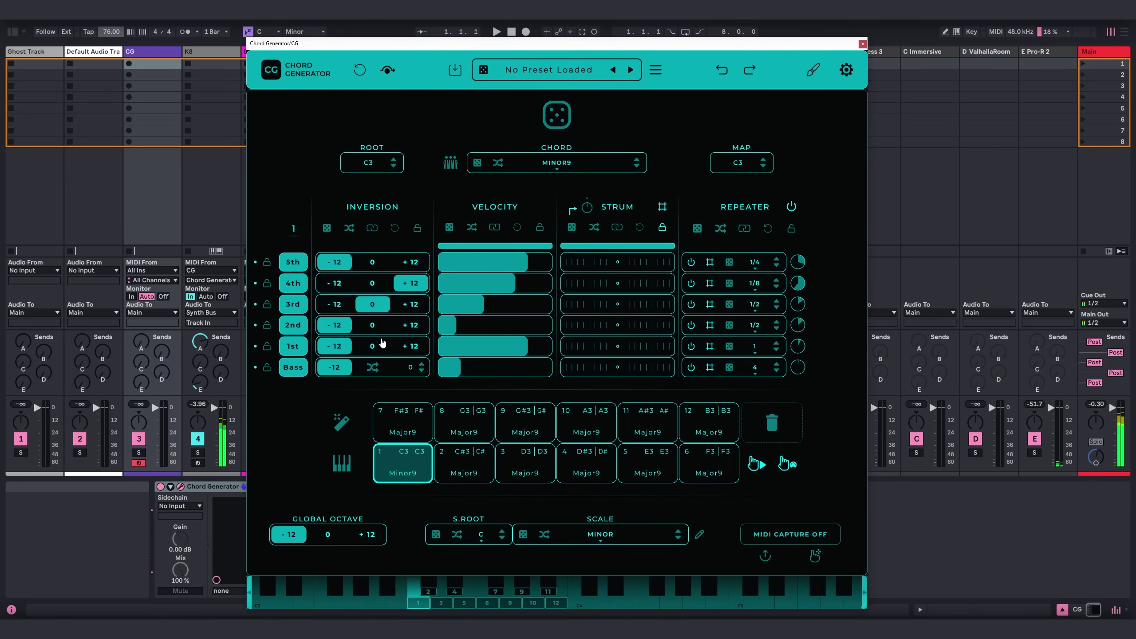
click(366, 283)
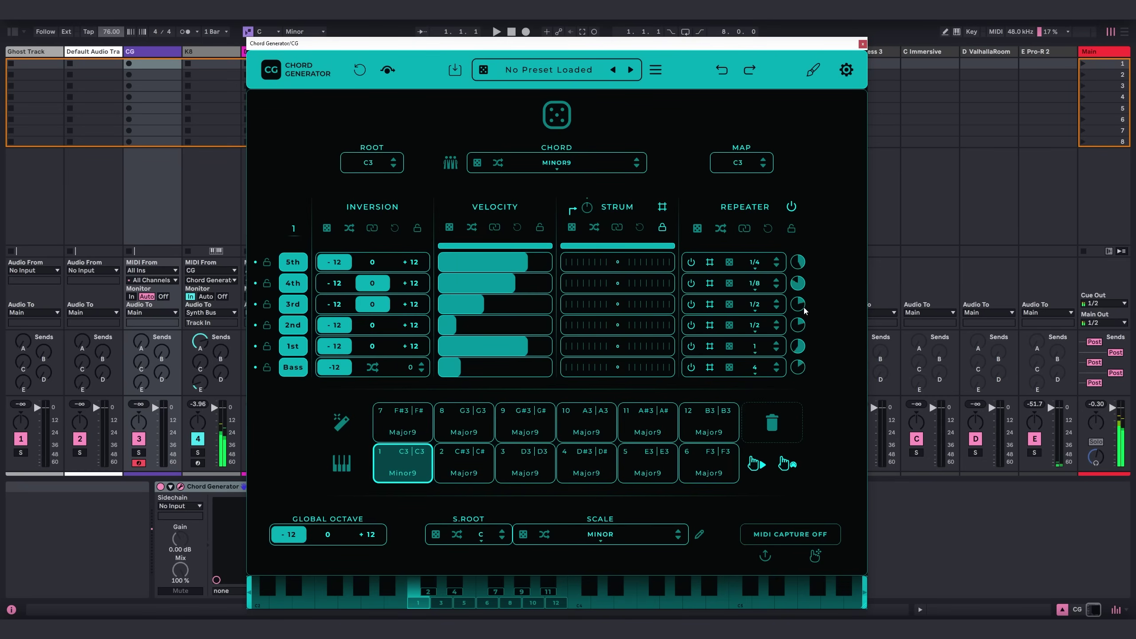
click(200, 382)
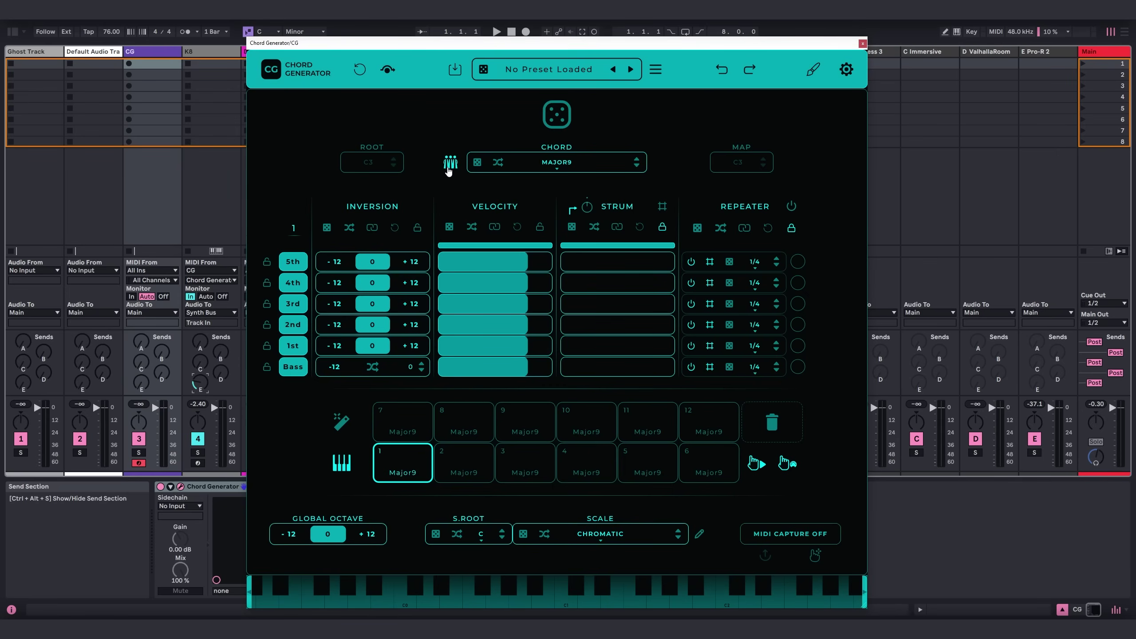
click(448, 172)
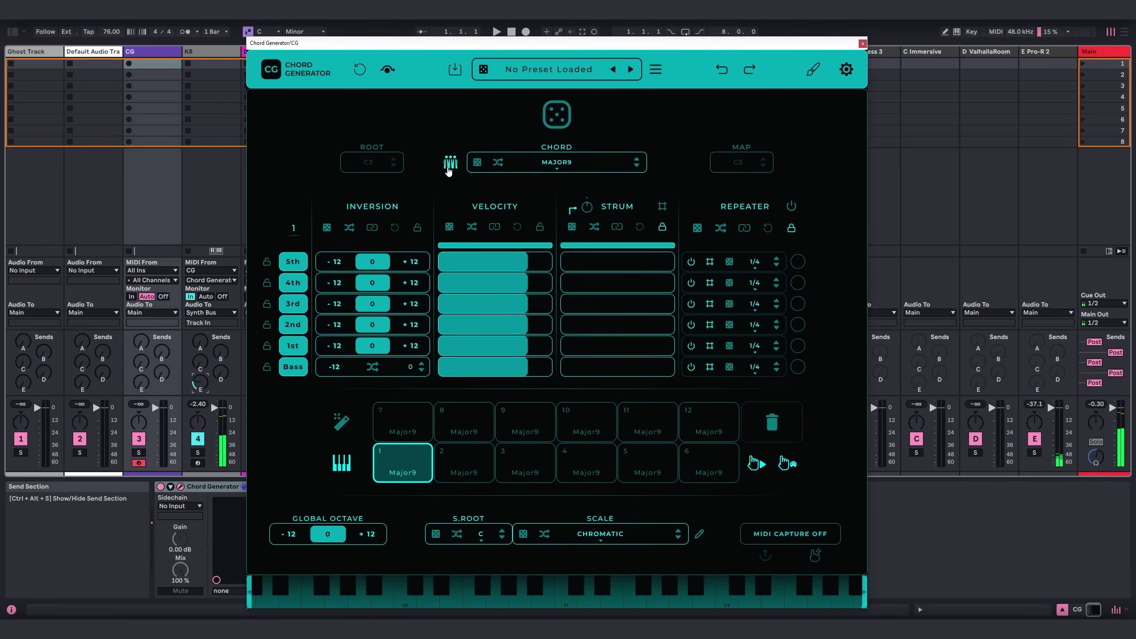
click(448, 171)
Randomize and shuffle the first pad's chord type through several options.
click(477, 163)
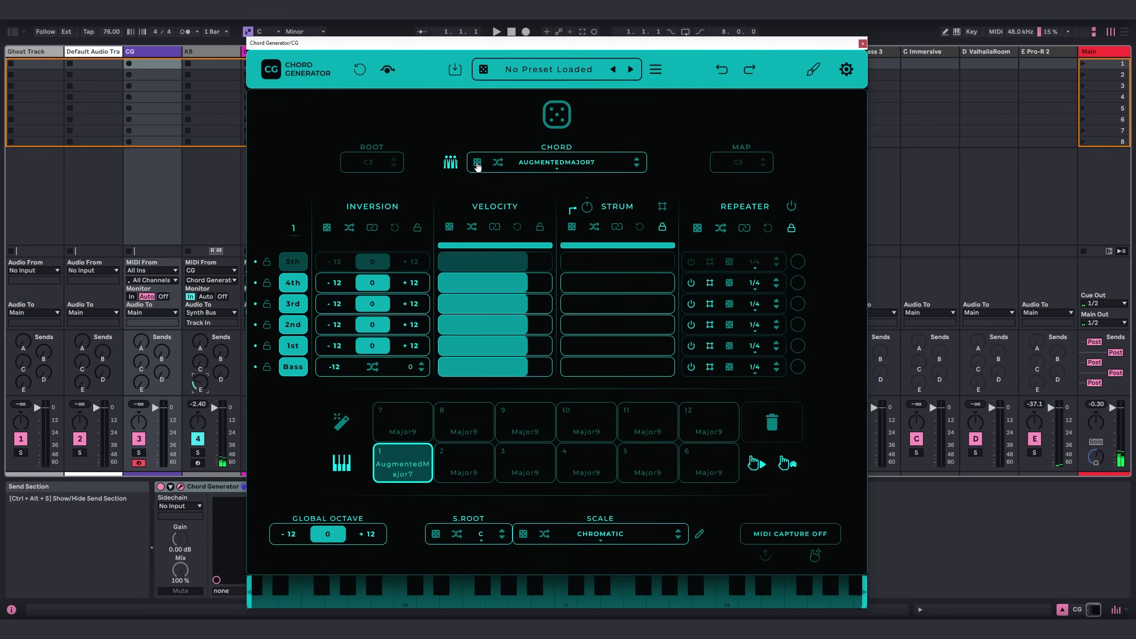
click(477, 164)
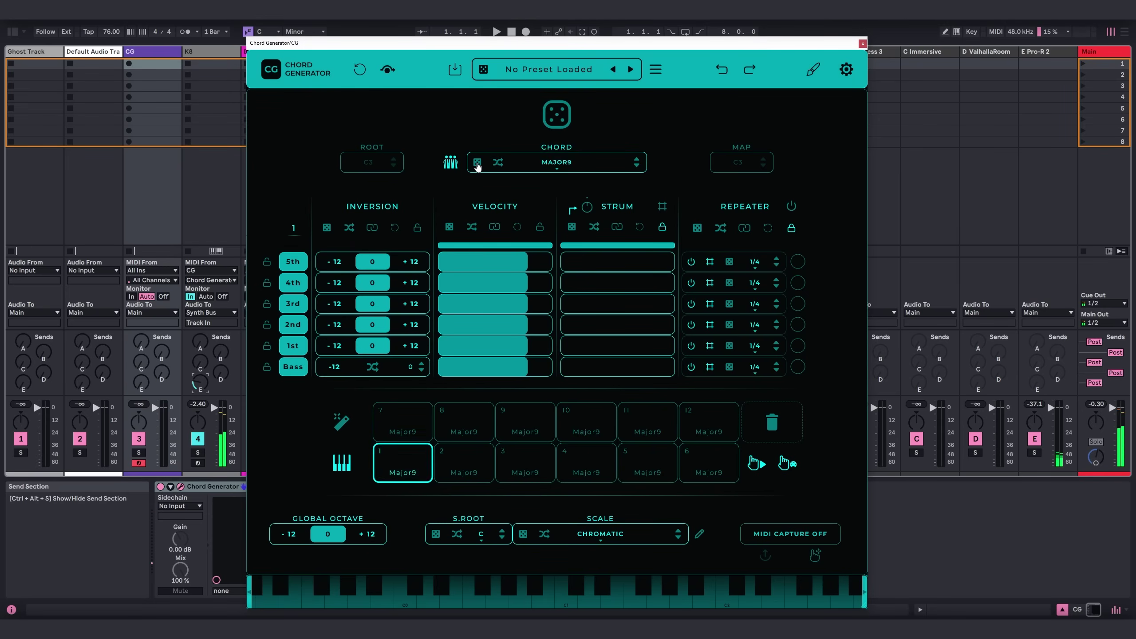
click(498, 164)
click(499, 164)
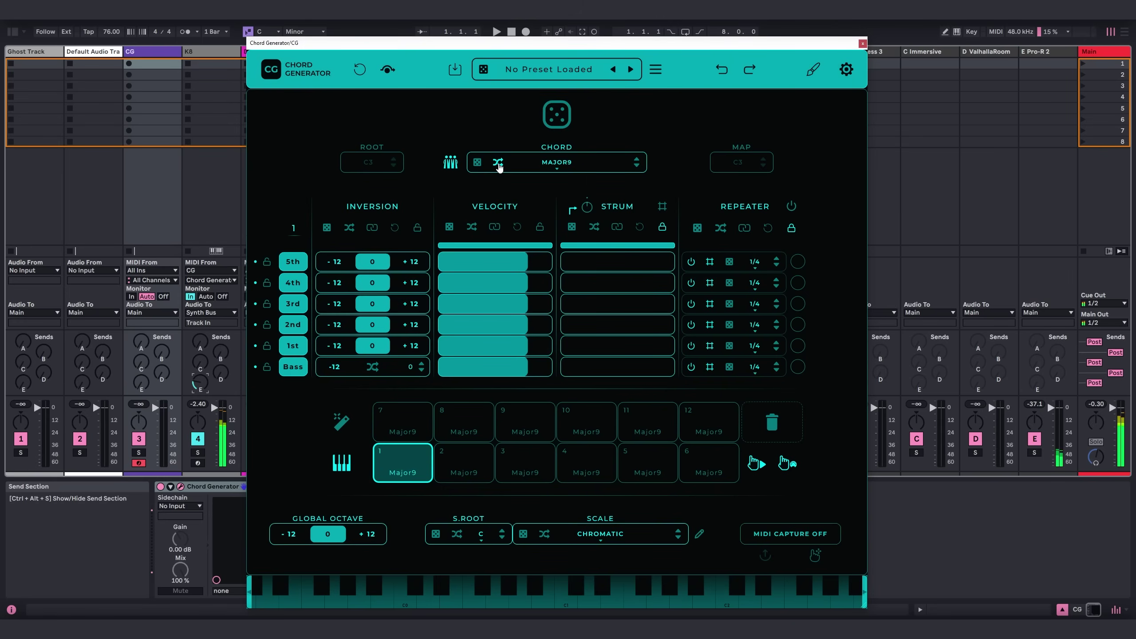
click(499, 164)
click(498, 163)
click(498, 163)
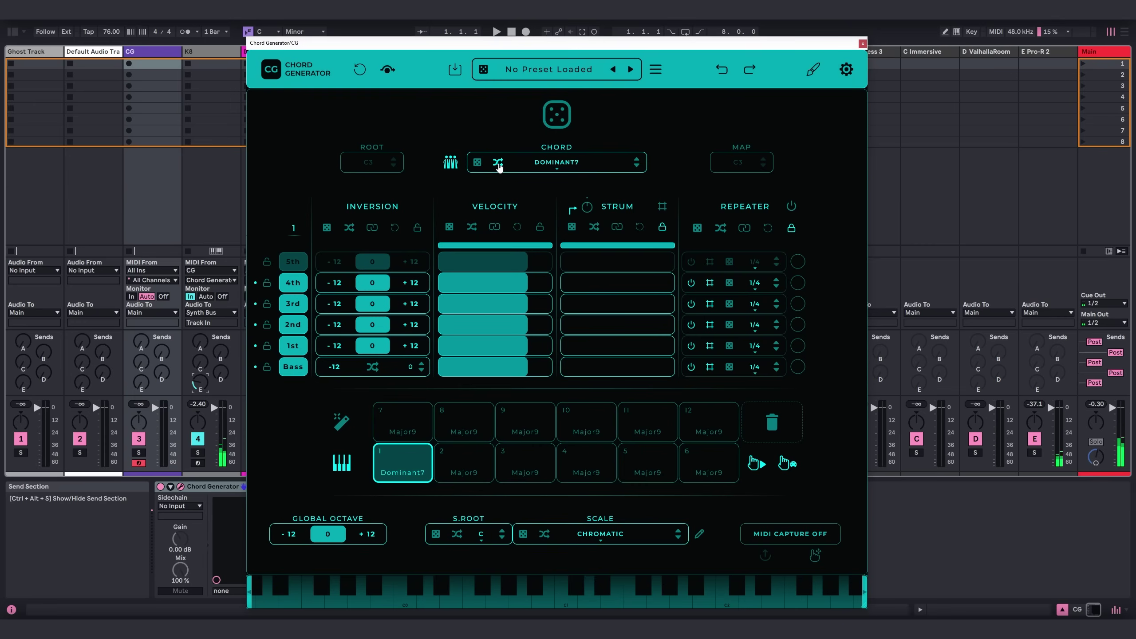
Switch the scale to Minor and shuffle pad 1 until it shows m7add13.
click(596, 535)
click(593, 264)
click(420, 485)
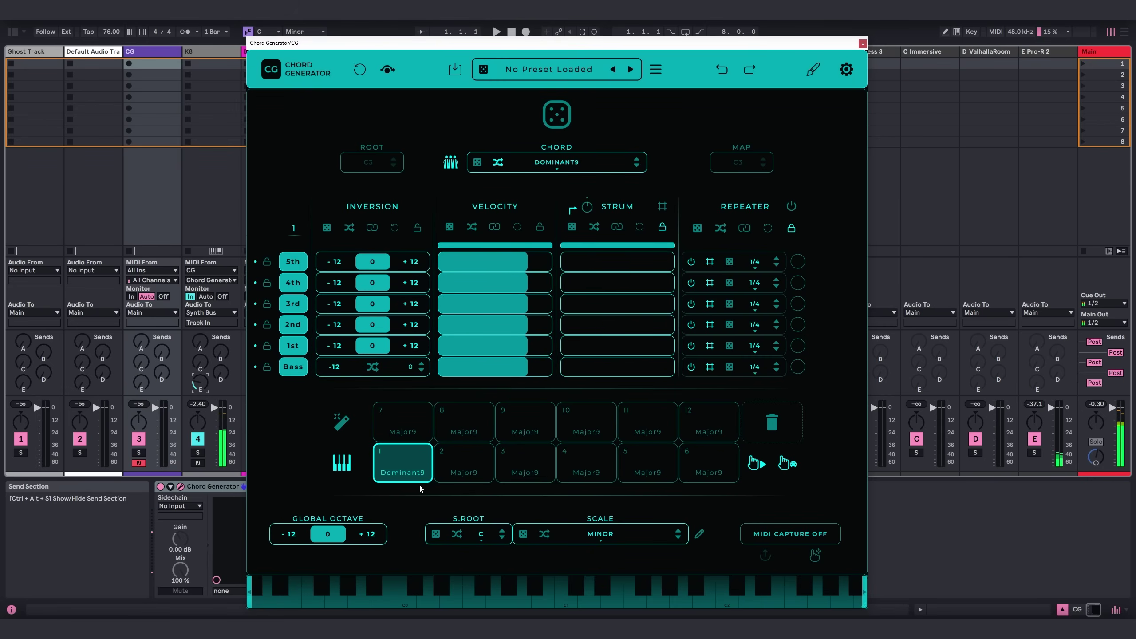
click(417, 481)
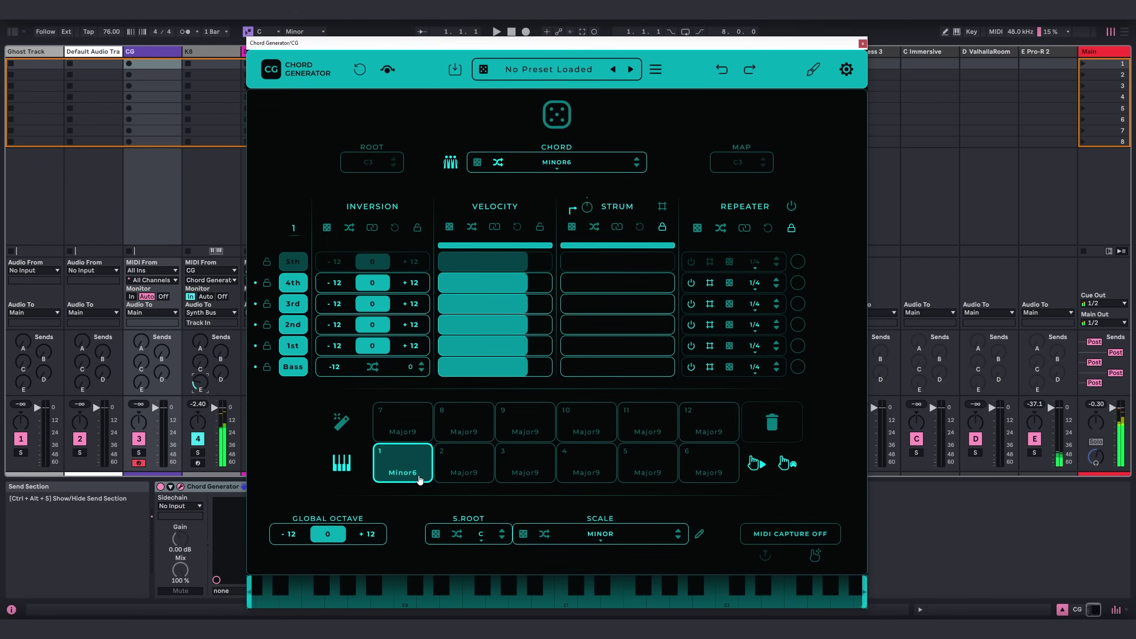
click(419, 479)
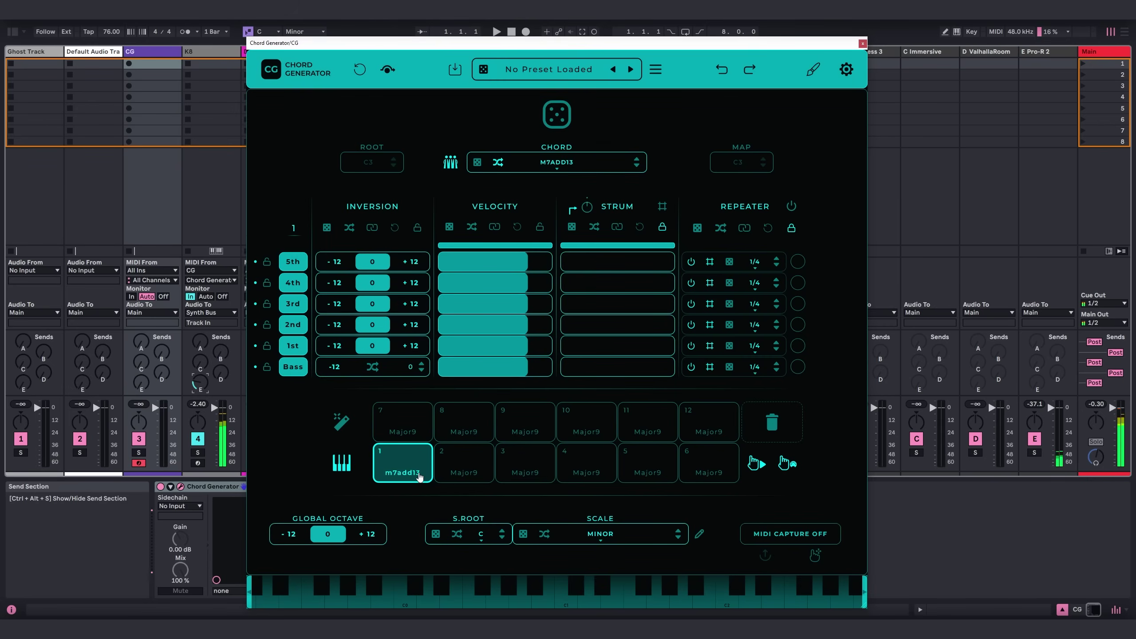
Shuffle pad 2's chord to 6Sus4, audition it, then return to pad 1.
click(476, 456)
click(499, 168)
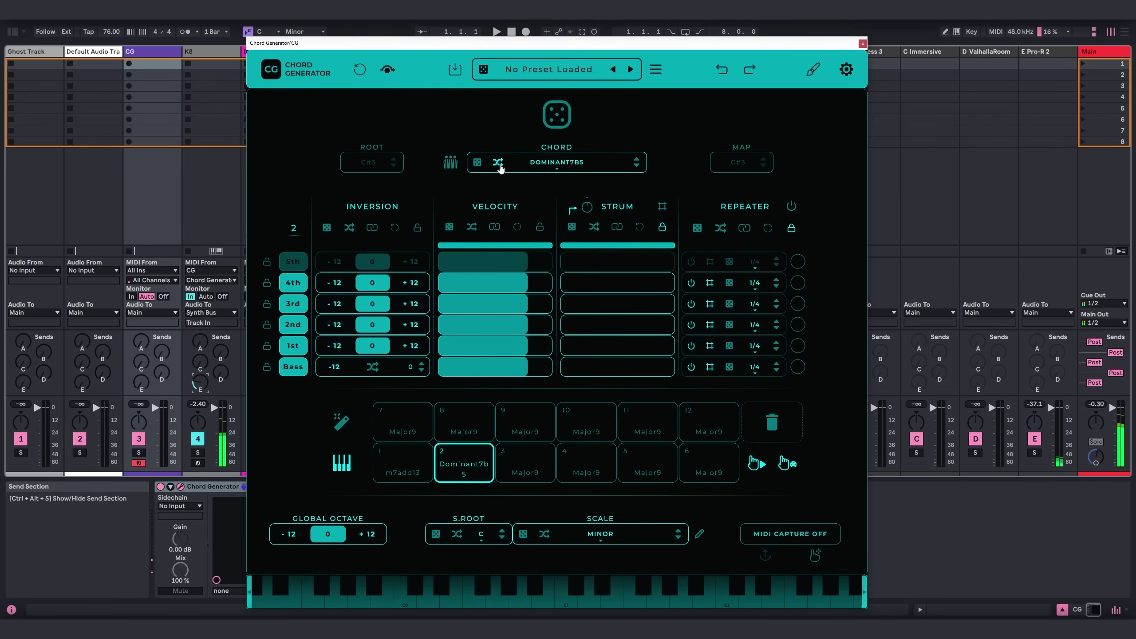
click(499, 167)
click(498, 167)
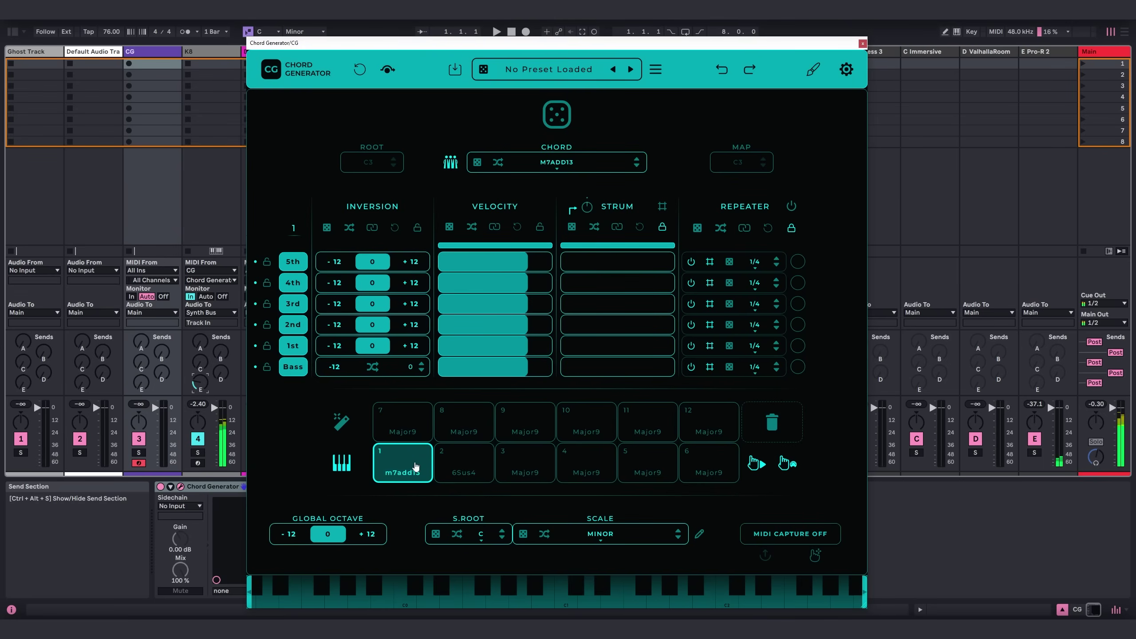
click(449, 464)
click(453, 464)
click(459, 463)
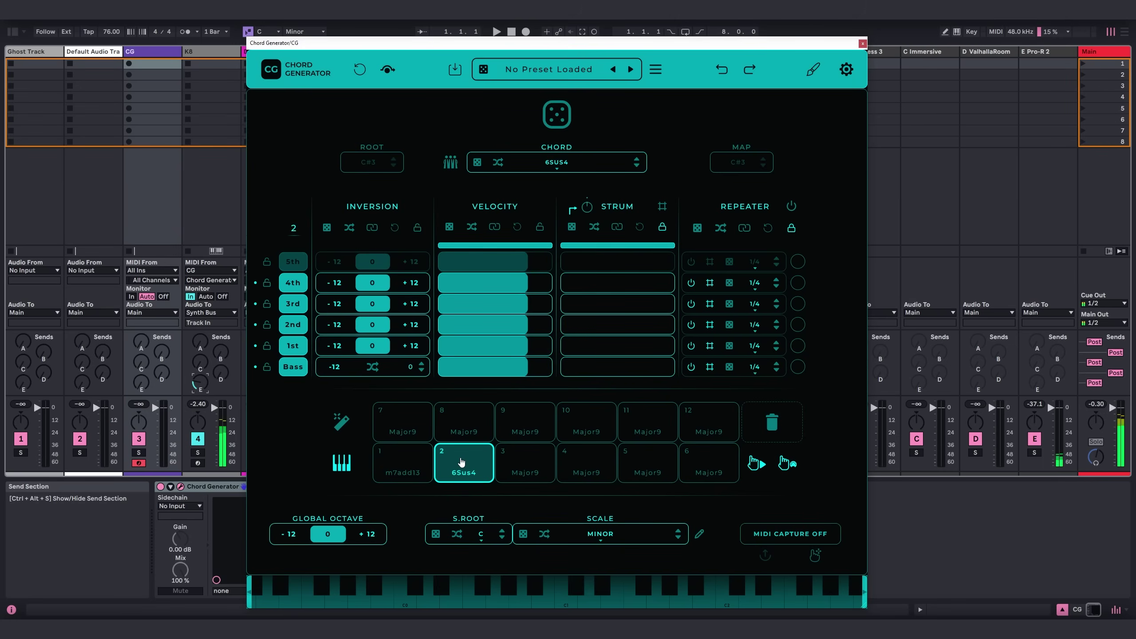
click(423, 462)
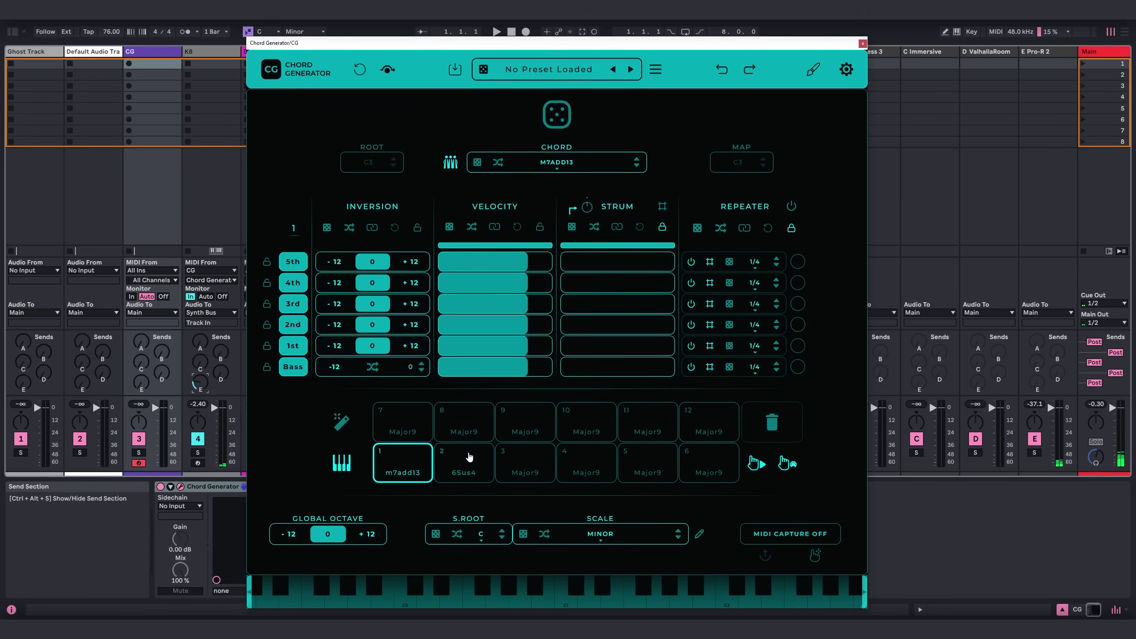
Exclude the five Augmented and three Diminished chord types from shuffling in the chord list.
click(562, 166)
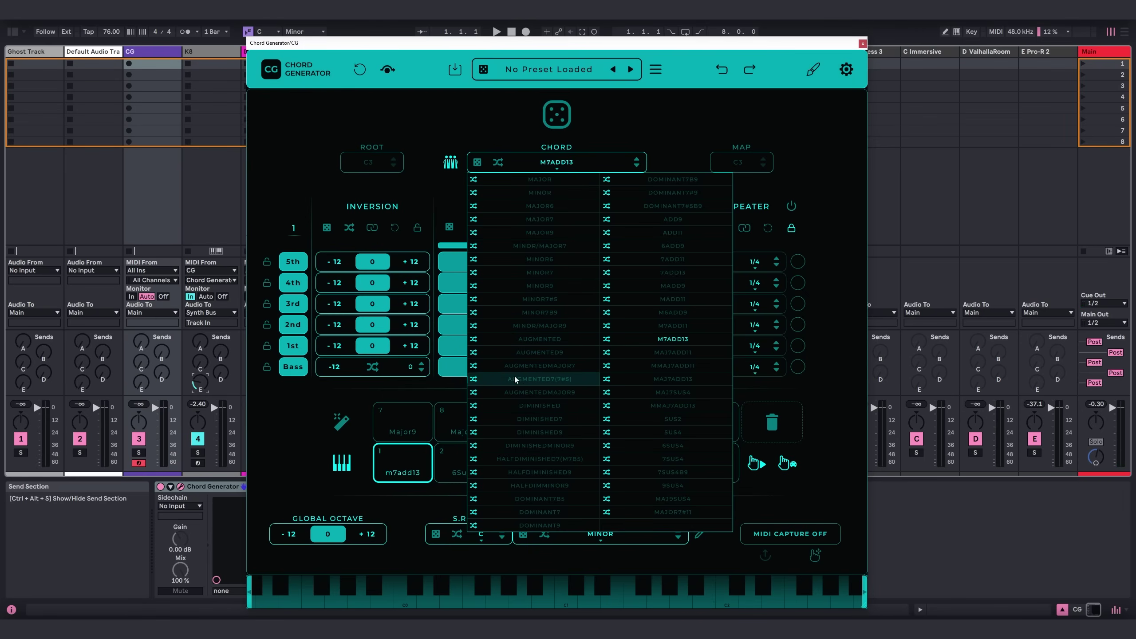
click(473, 339)
click(473, 352)
click(473, 366)
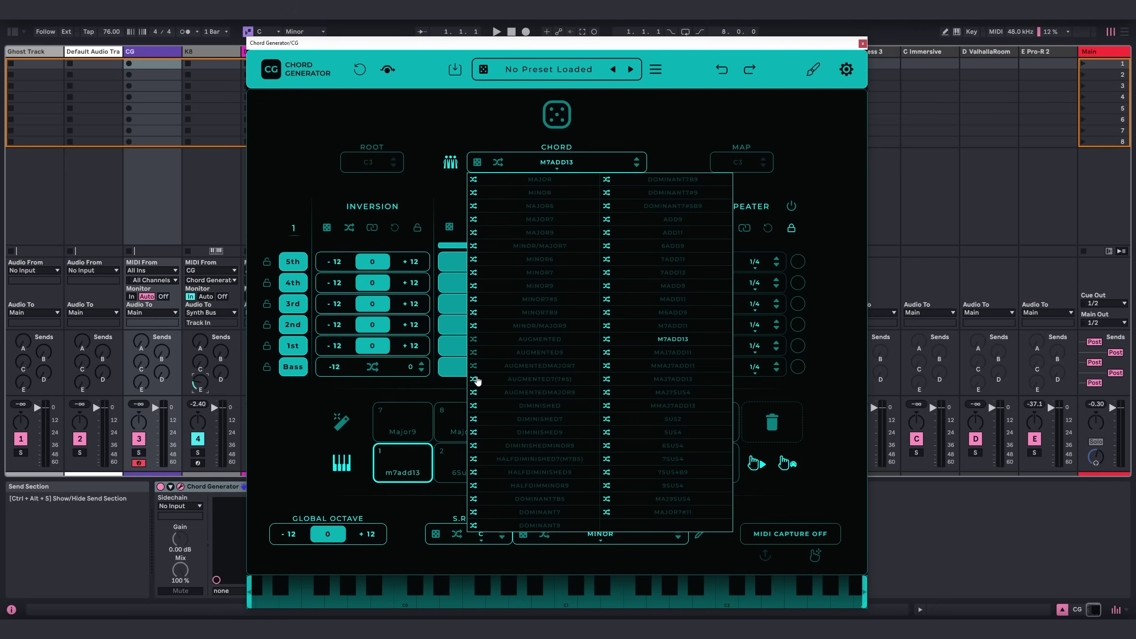
click(473, 379)
click(473, 392)
click(473, 405)
click(473, 419)
click(473, 433)
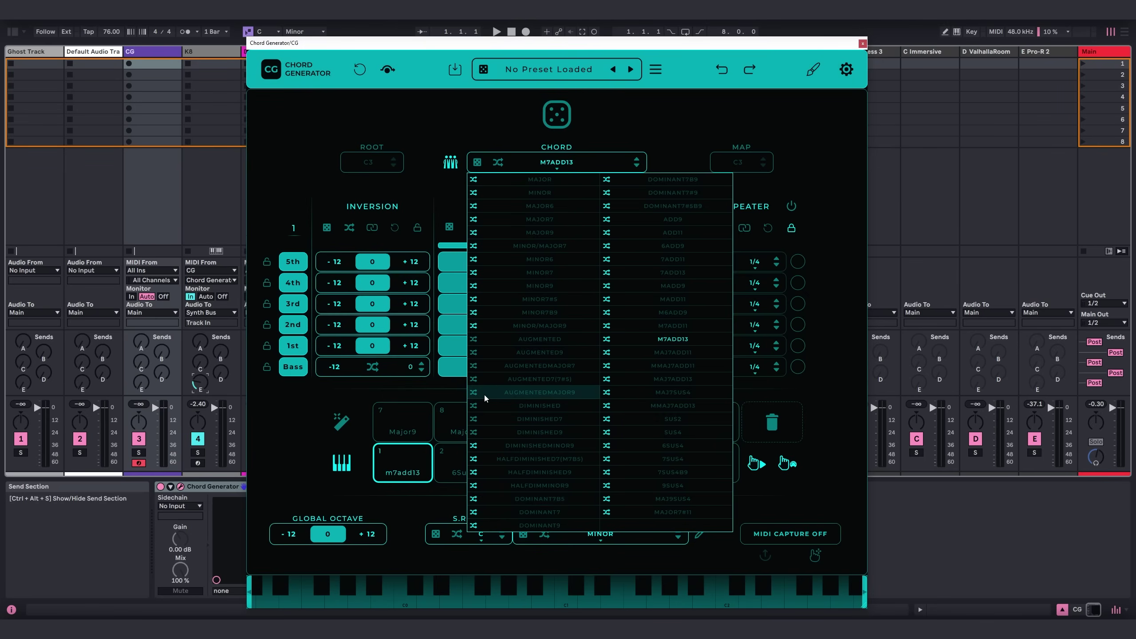
click(553, 166)
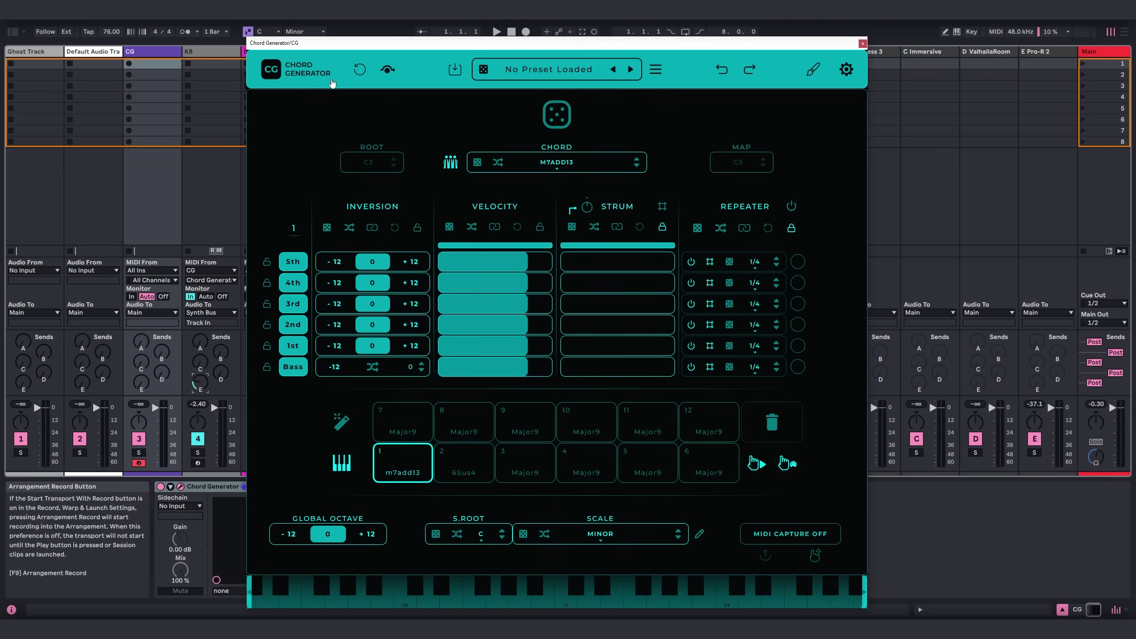
Reset all Chord Generator parameters to defaults, then open and close the skin editor.
click(360, 71)
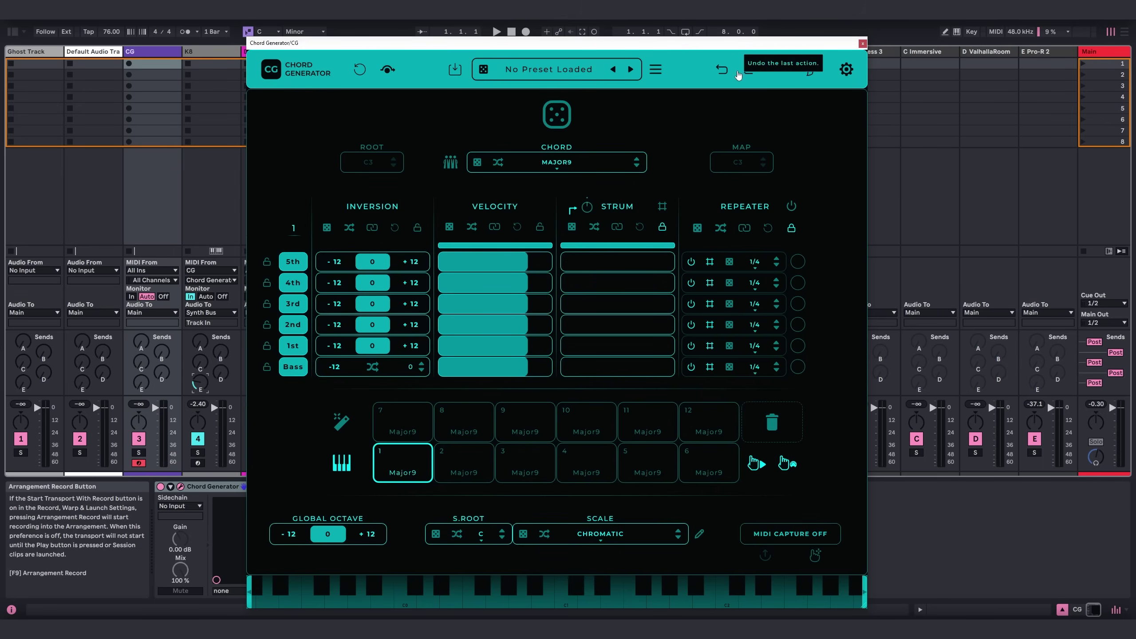
click(812, 74)
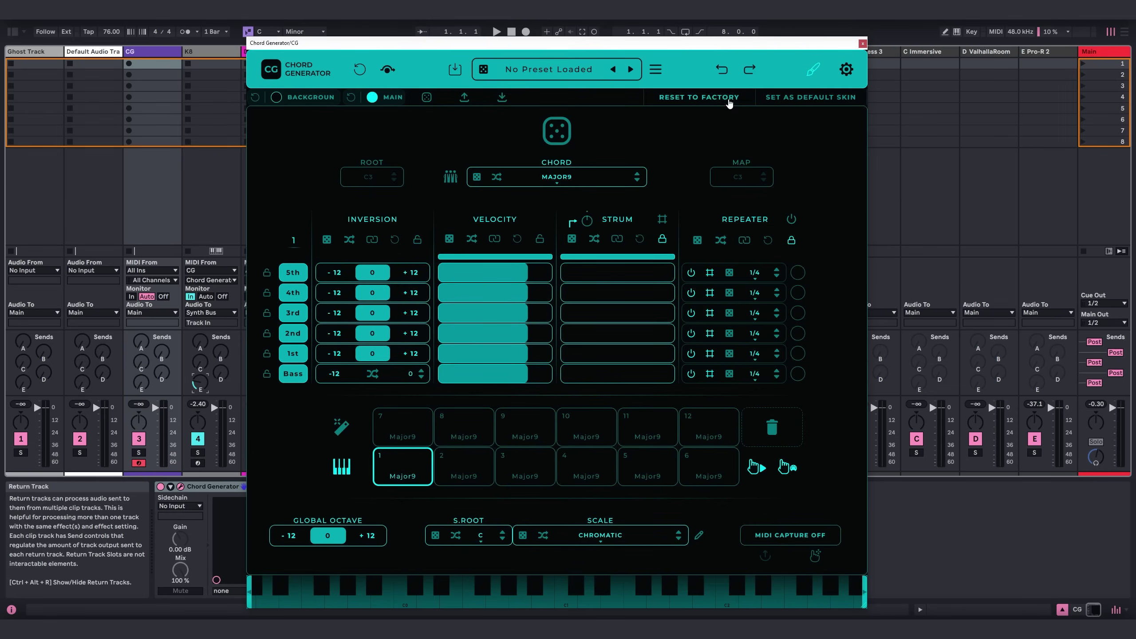
click(818, 75)
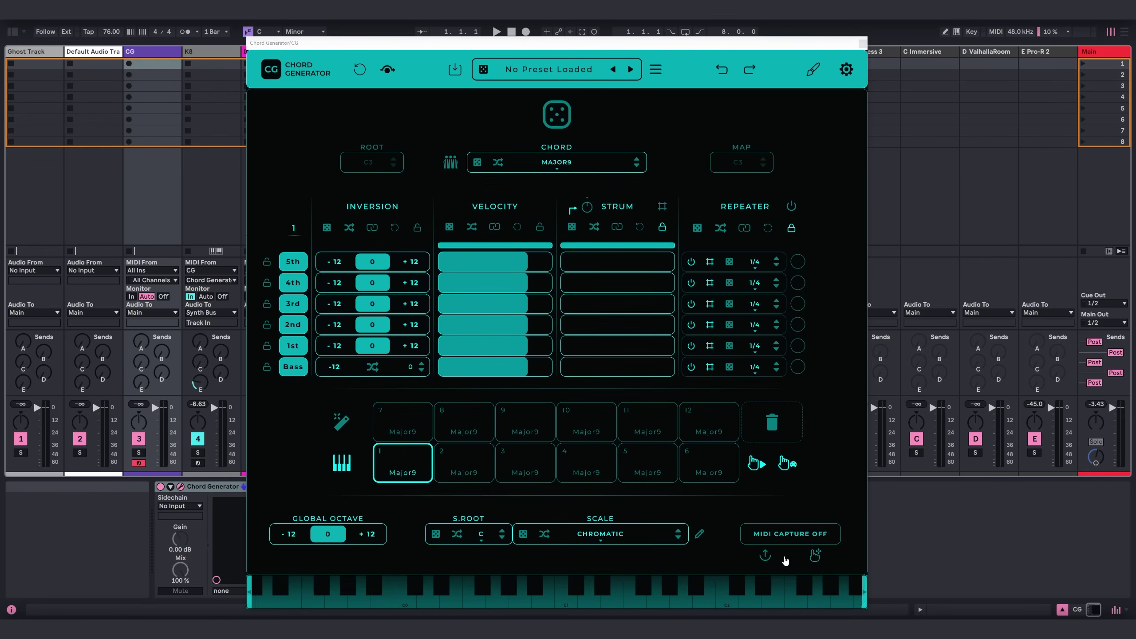
Capture the plugin's MIDI during a short playback, then wand-generate random chords on all 12 pads.
click(785, 540)
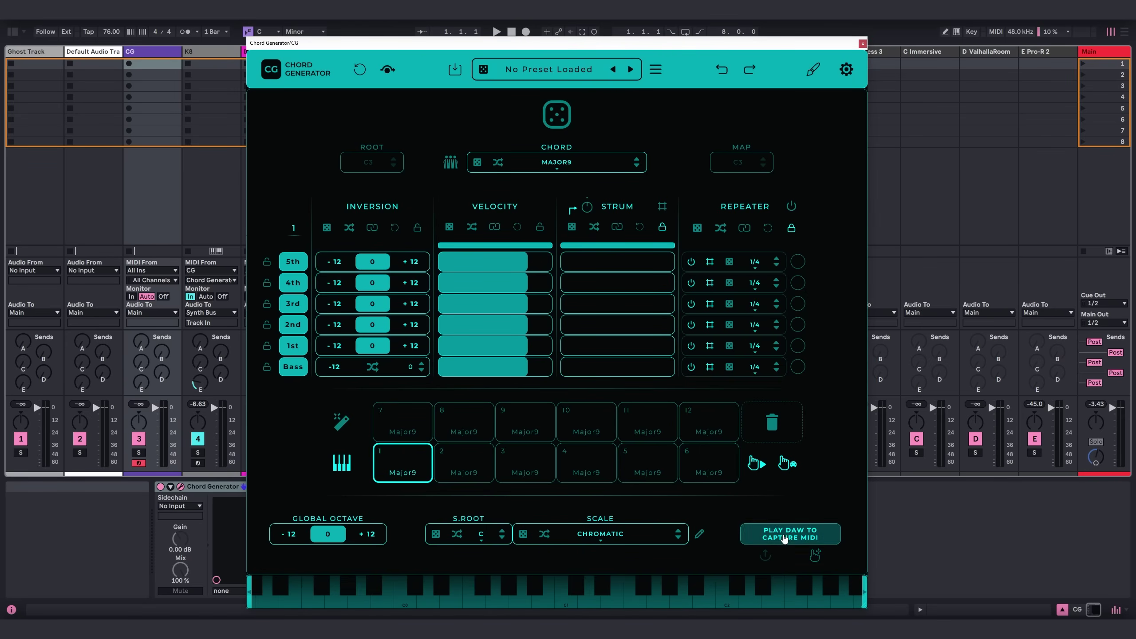
click(496, 32)
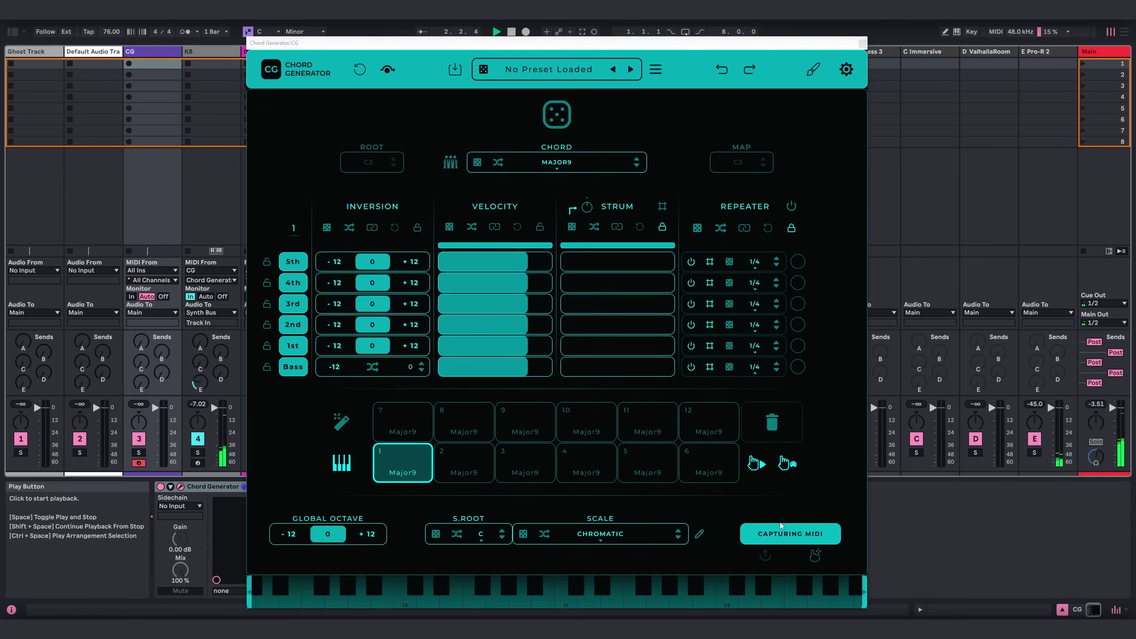
click(783, 533)
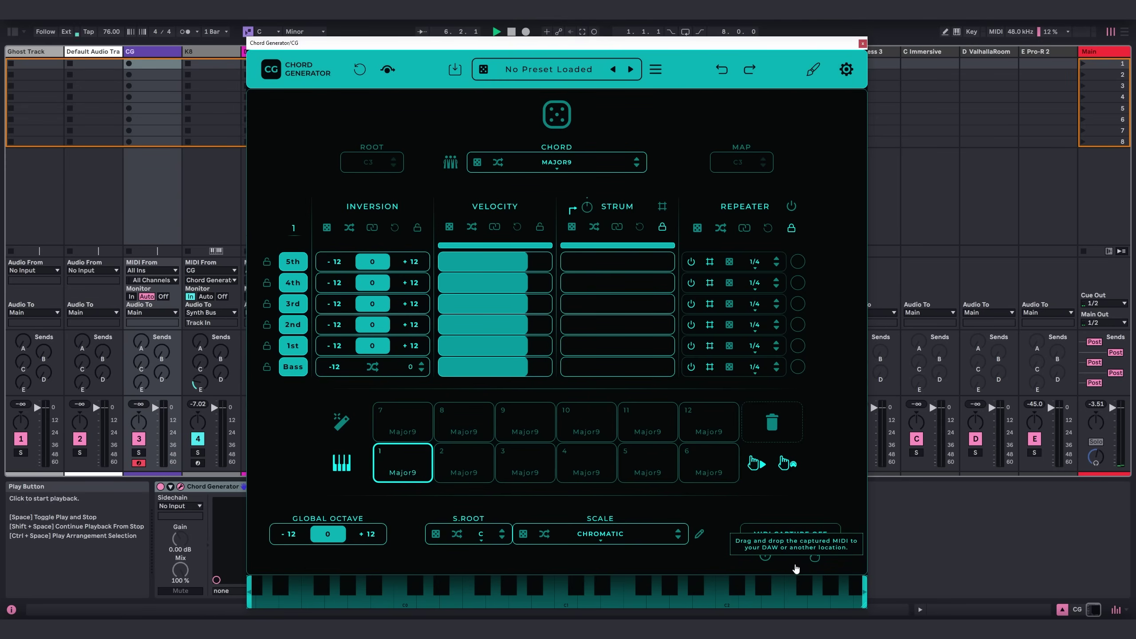
click(341, 422)
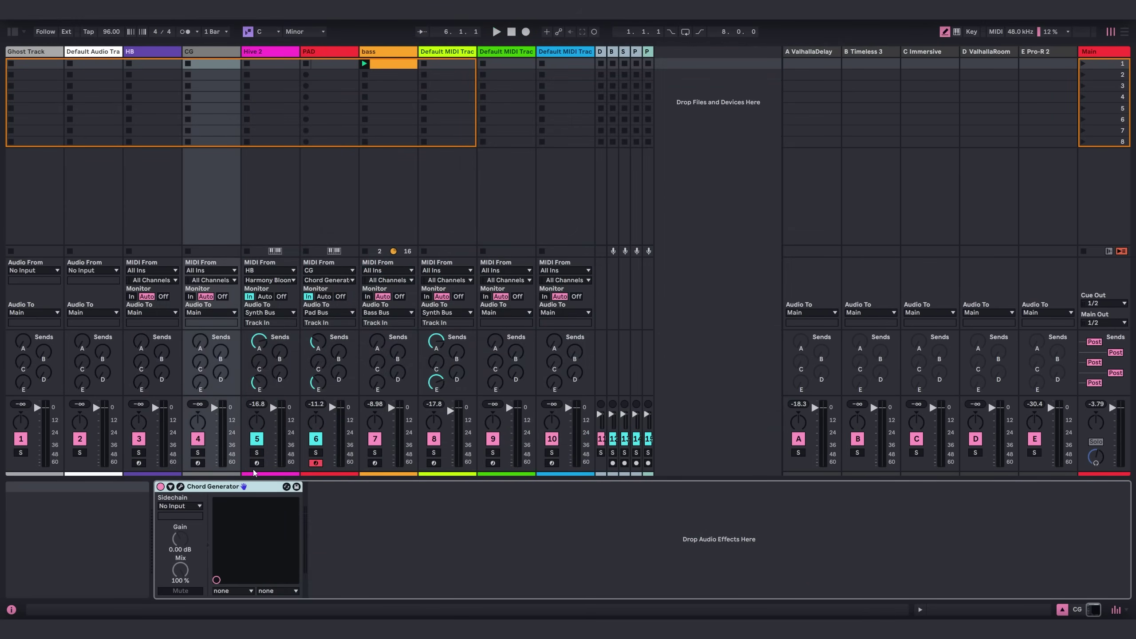
Inspect devices on the PAD (Omnisphere), HB, Hive 2, bass and Default MIDI tracks, then select CG.
click(180, 486)
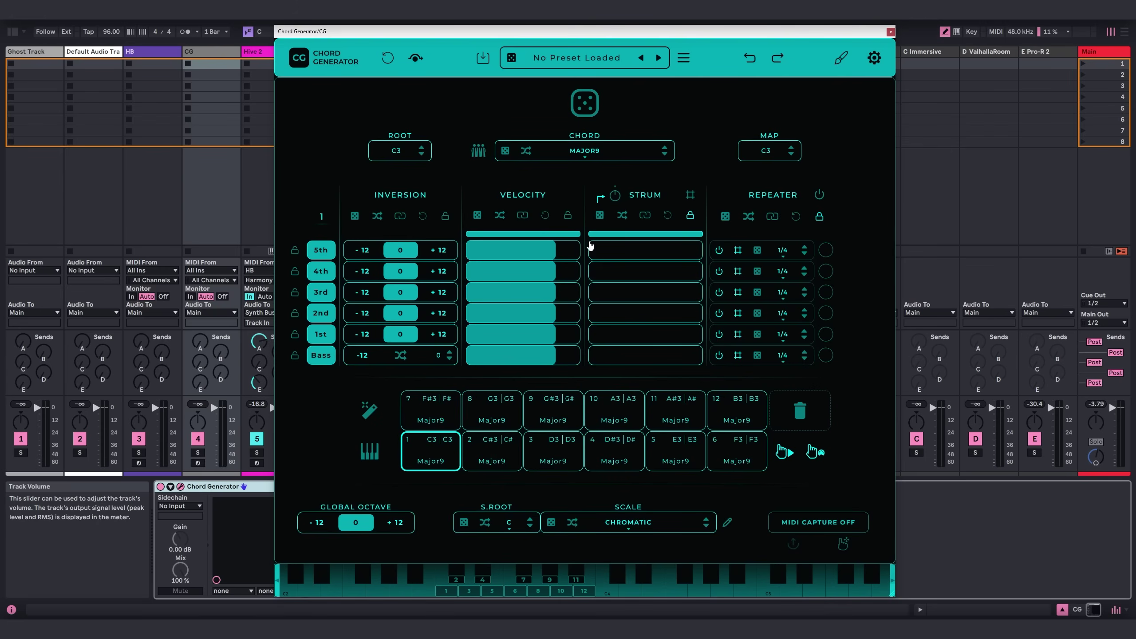
click(890, 33)
click(329, 51)
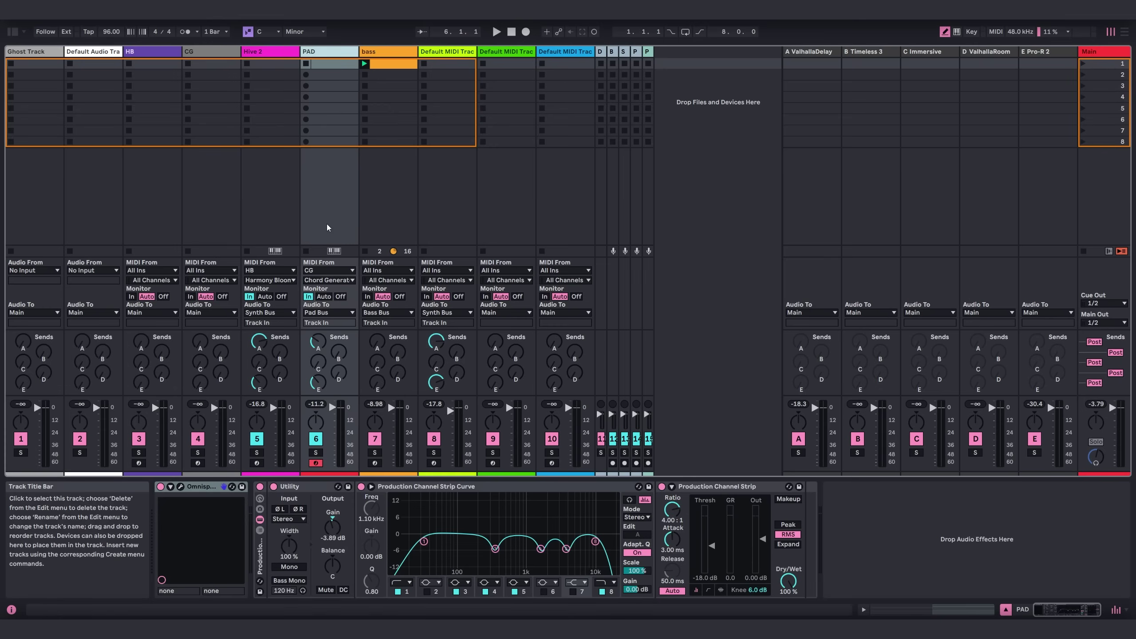
click(180, 486)
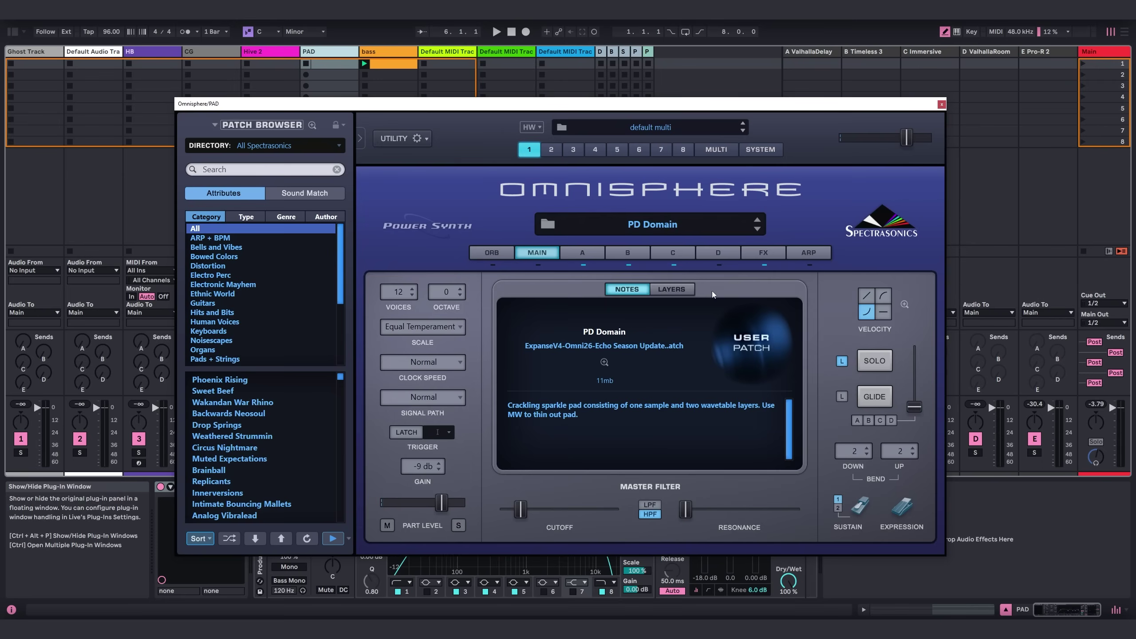
click(942, 104)
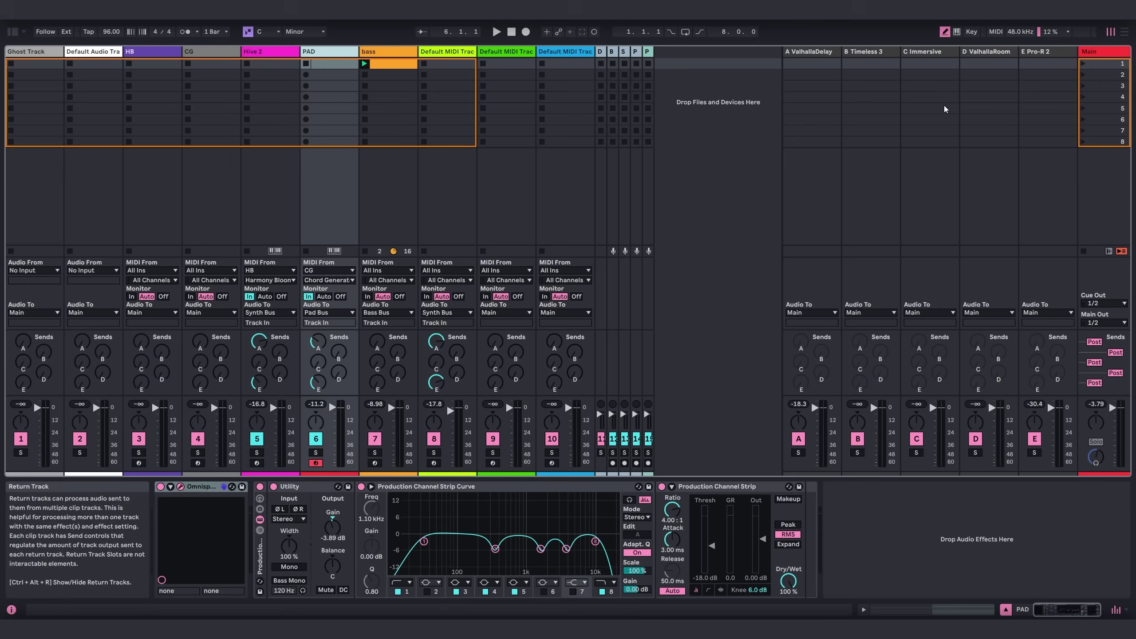
click(152, 68)
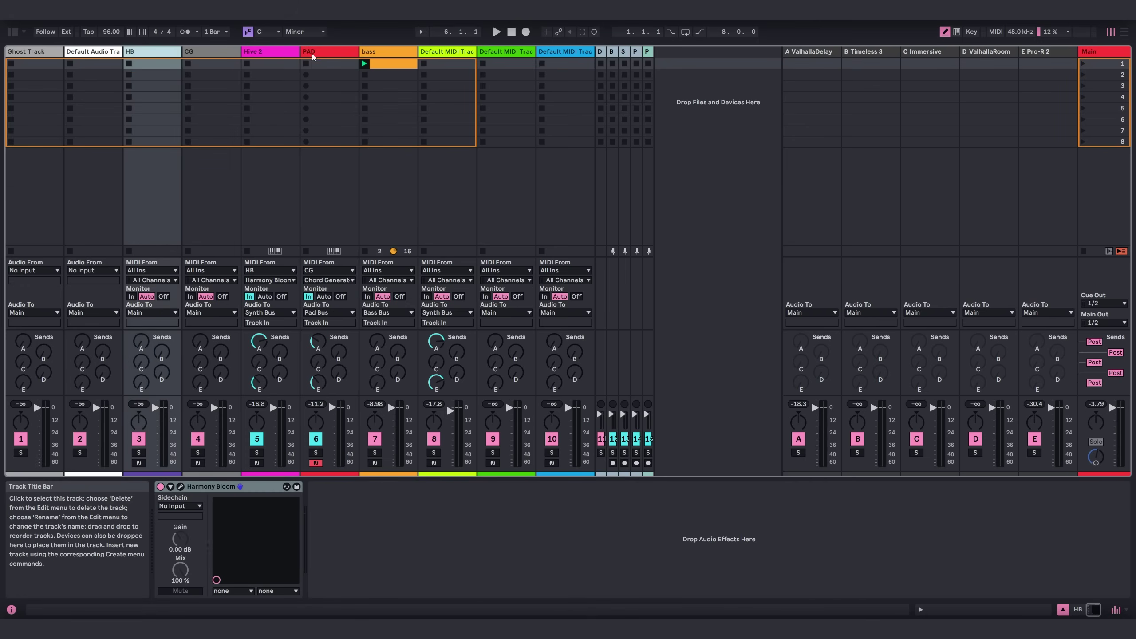
click(269, 54)
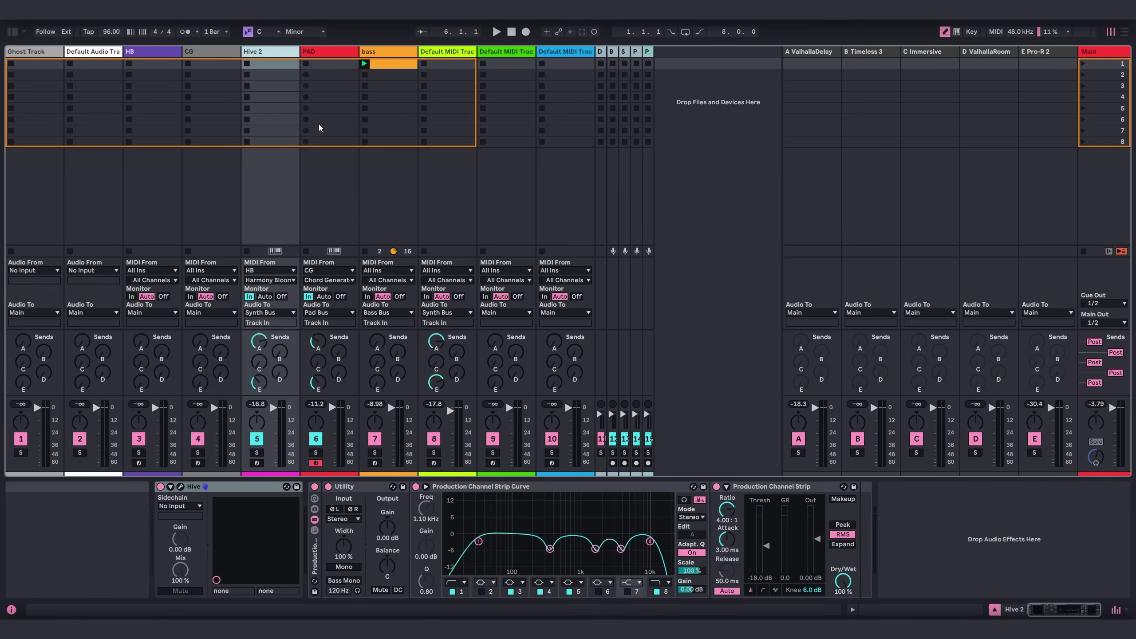
click(378, 56)
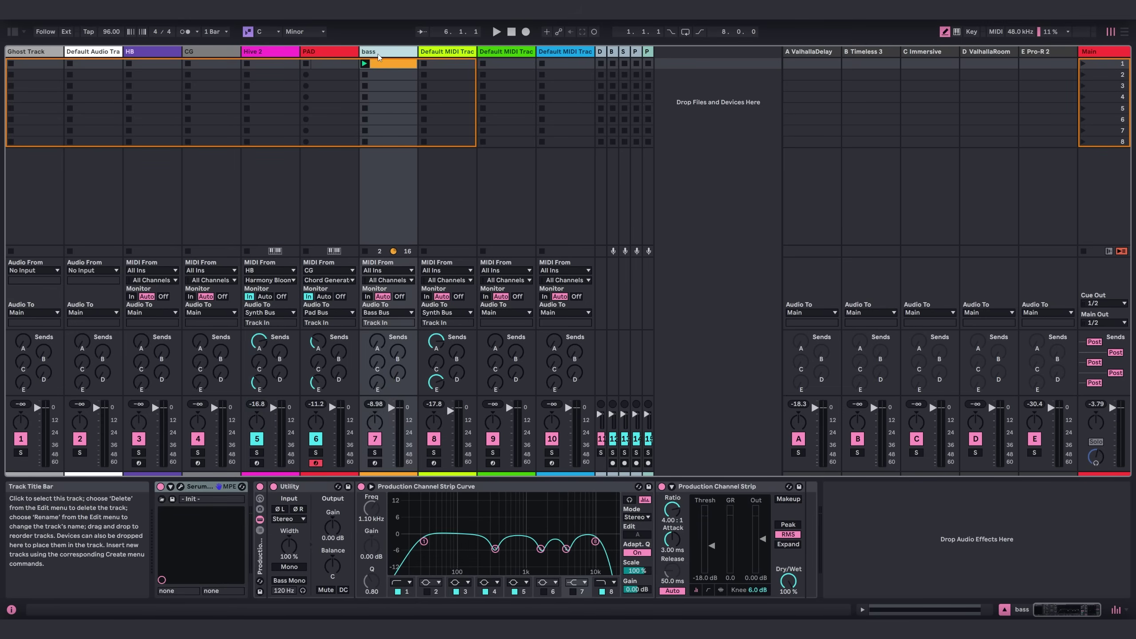
click(448, 52)
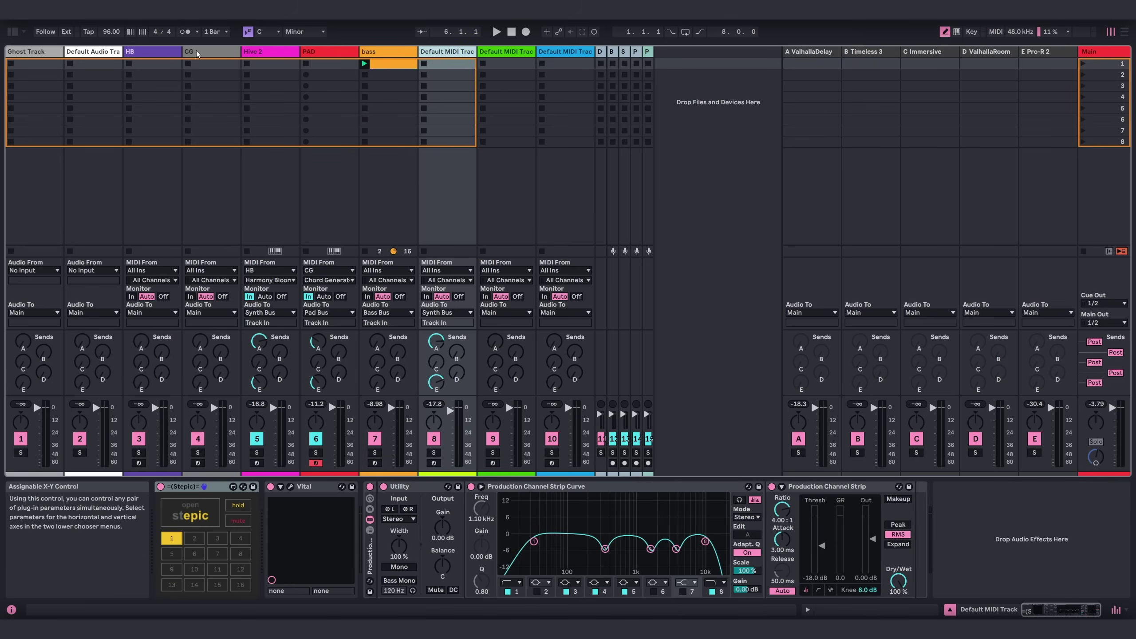
click(208, 52)
Wand-generate random chords on the Chord Generator pads and set its scale to Minor.
click(180, 486)
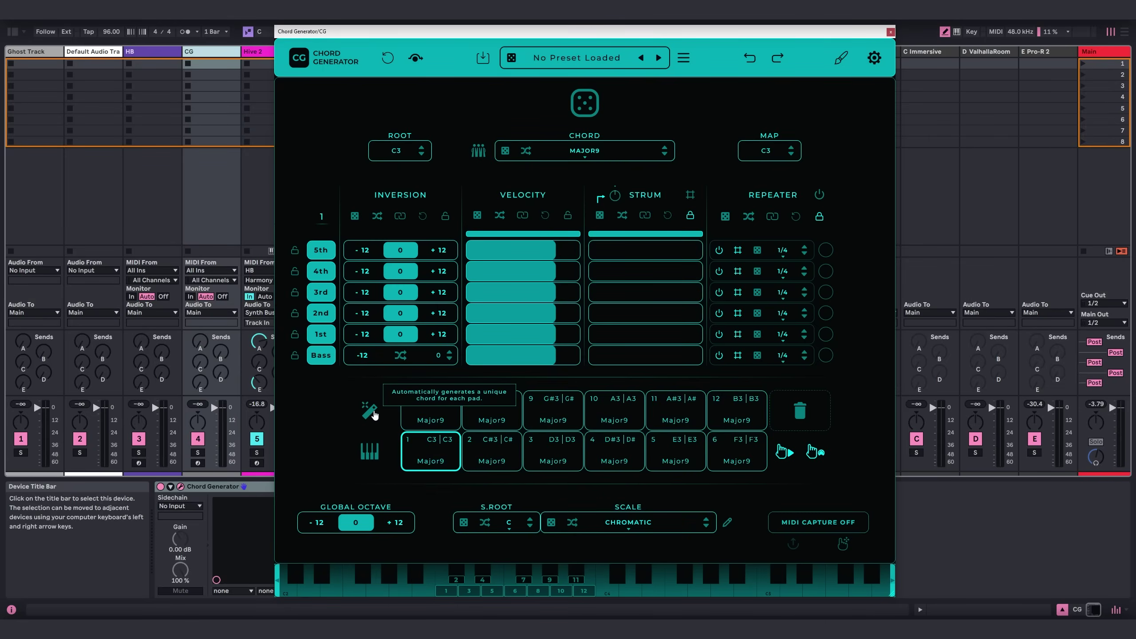
click(370, 411)
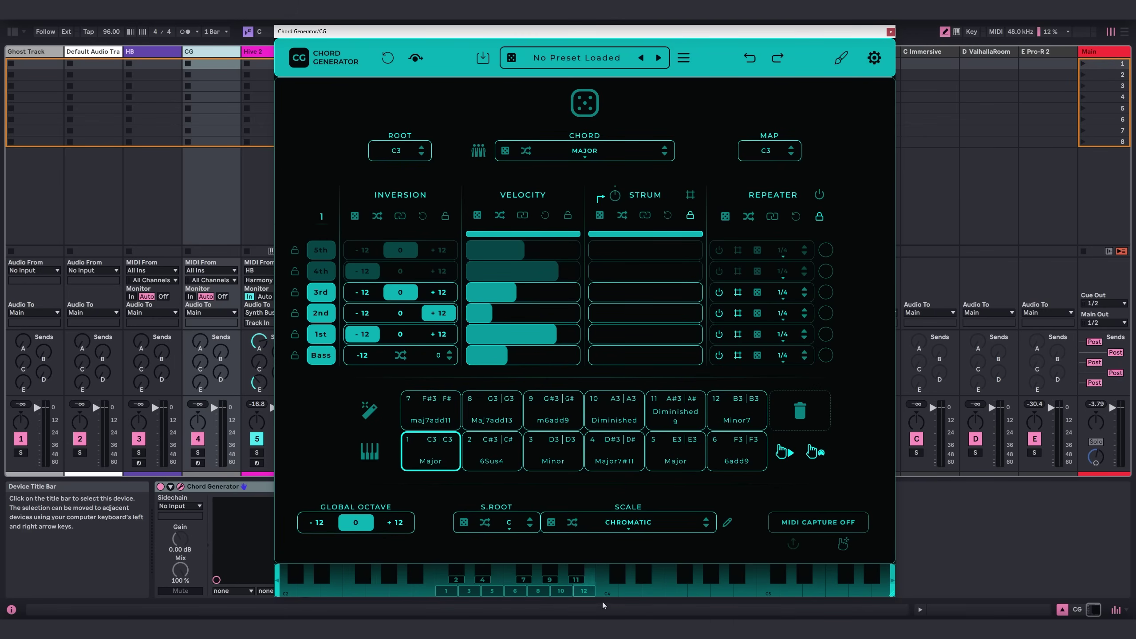
click(630, 530)
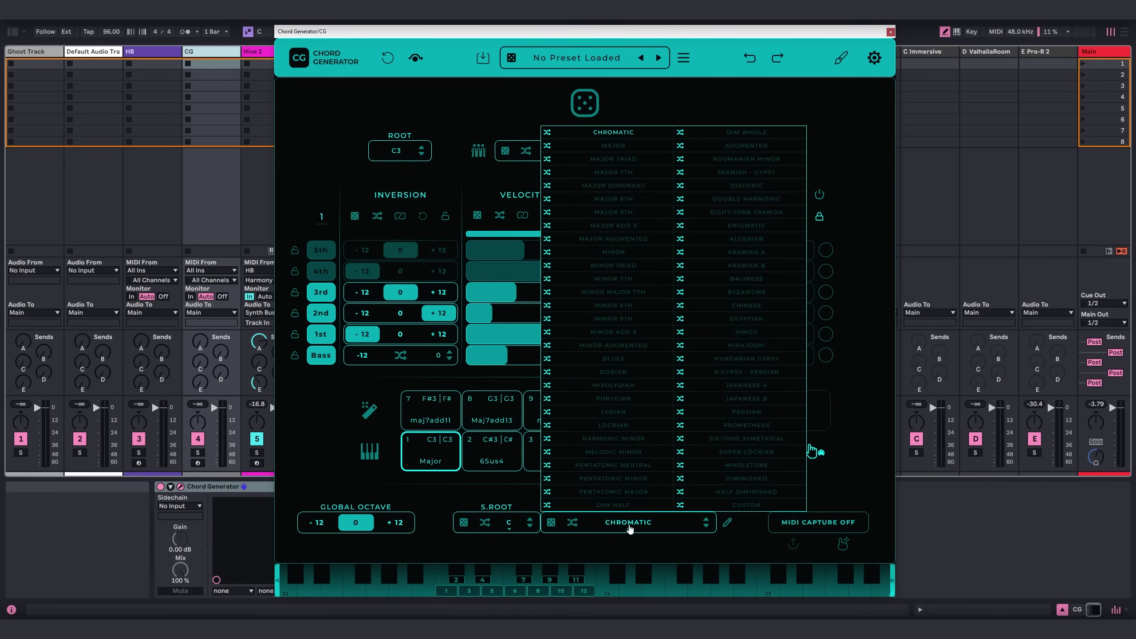
click(614, 256)
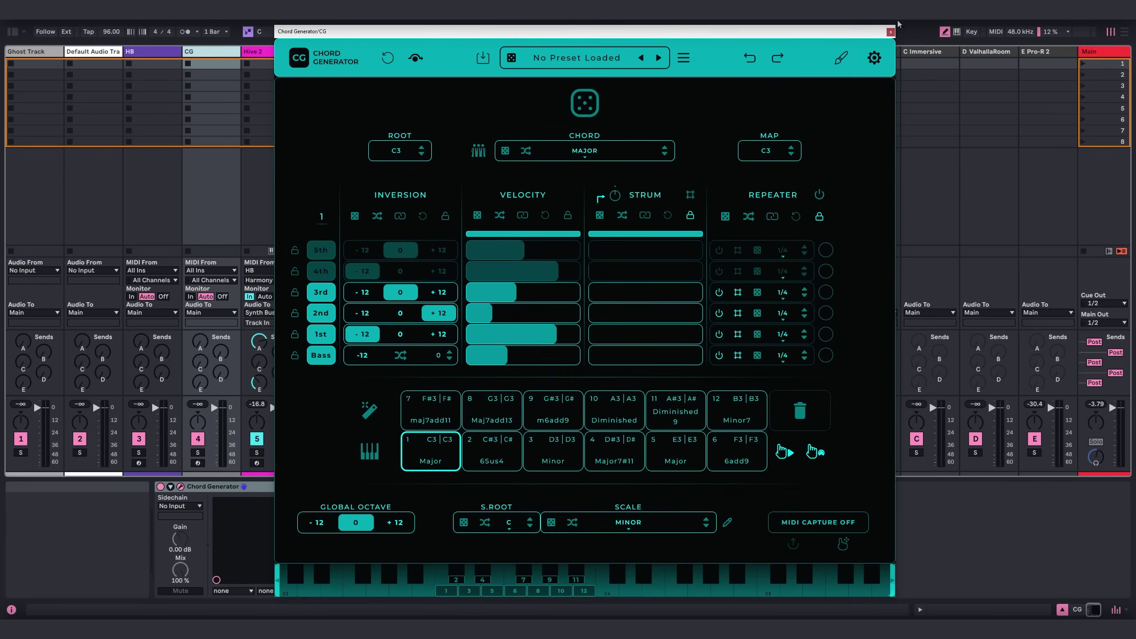
click(890, 33)
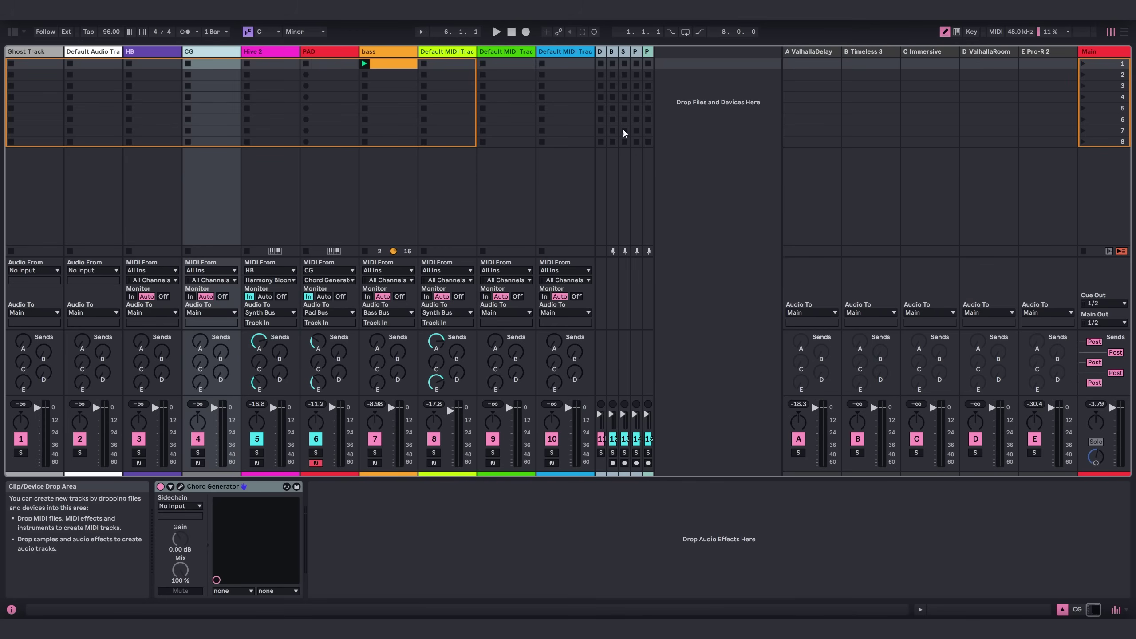
Load Stepic from the browser's Sequencers onto the CG track.
click(11, 32)
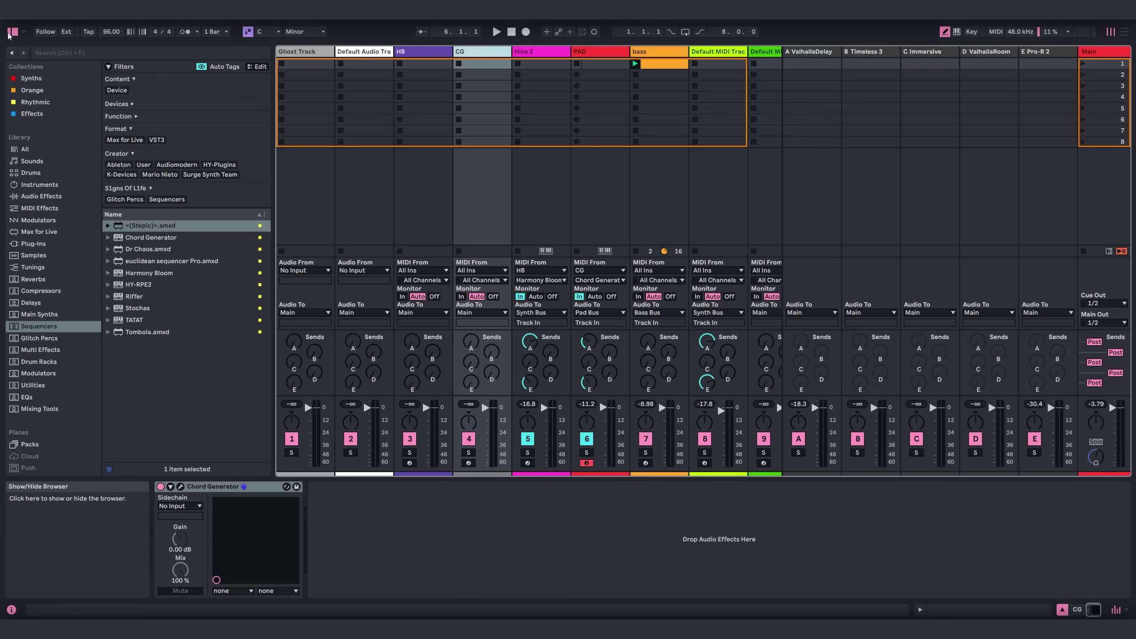
click(156, 229)
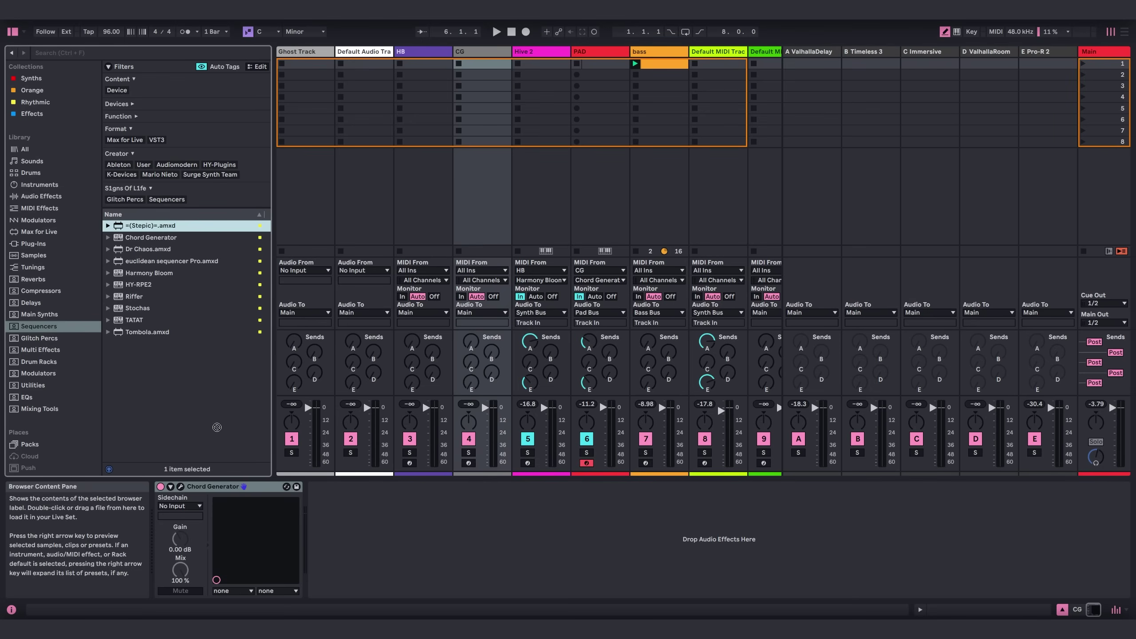
key(Return)
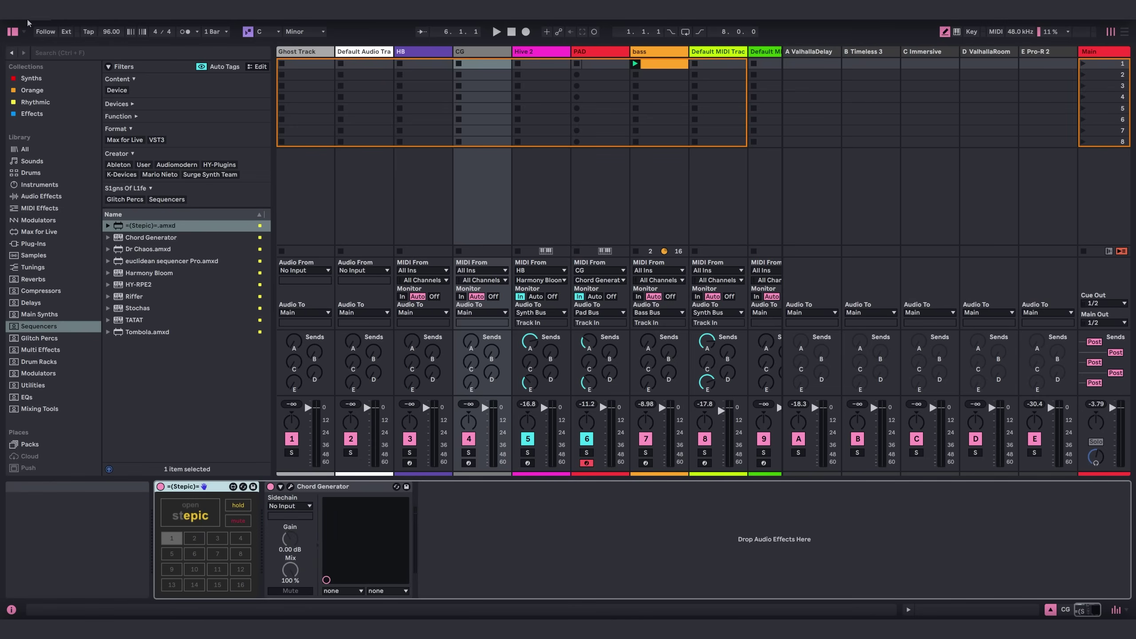
click(12, 33)
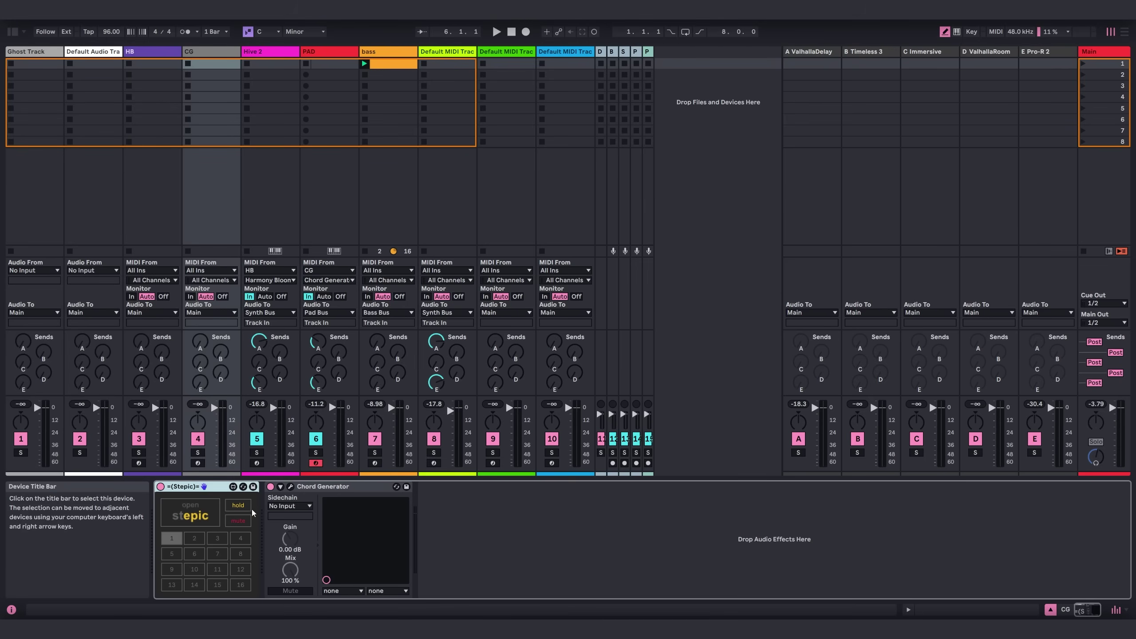
In the Stepic window, change the root note and set the note length to 2/1.
click(190, 515)
drag(358, 37, 554, 91)
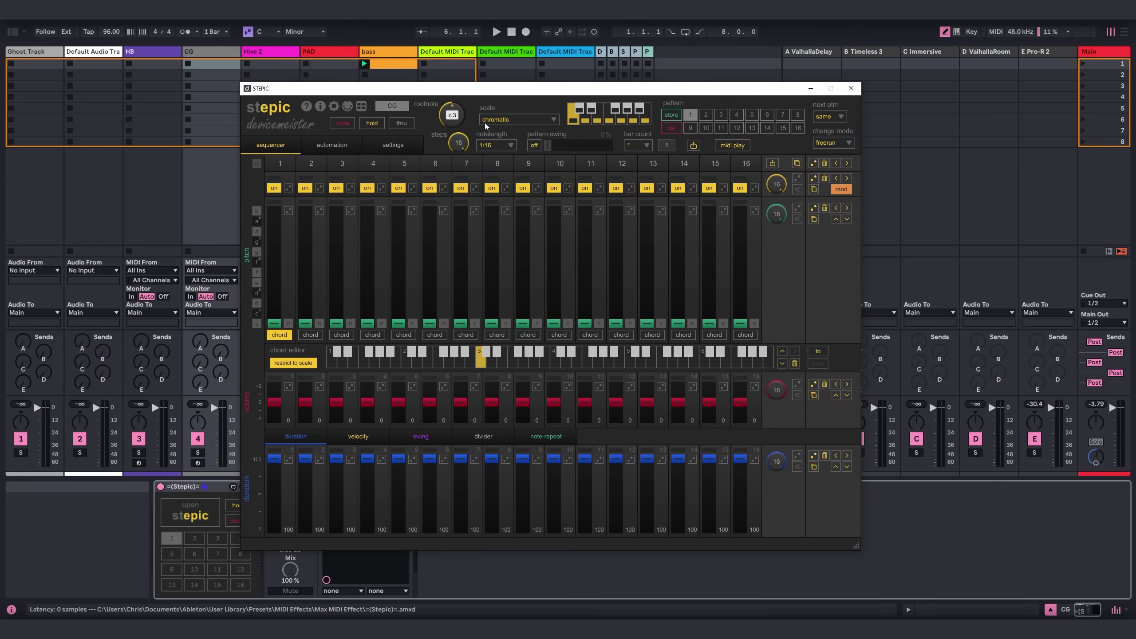
drag(454, 113, 466, 95)
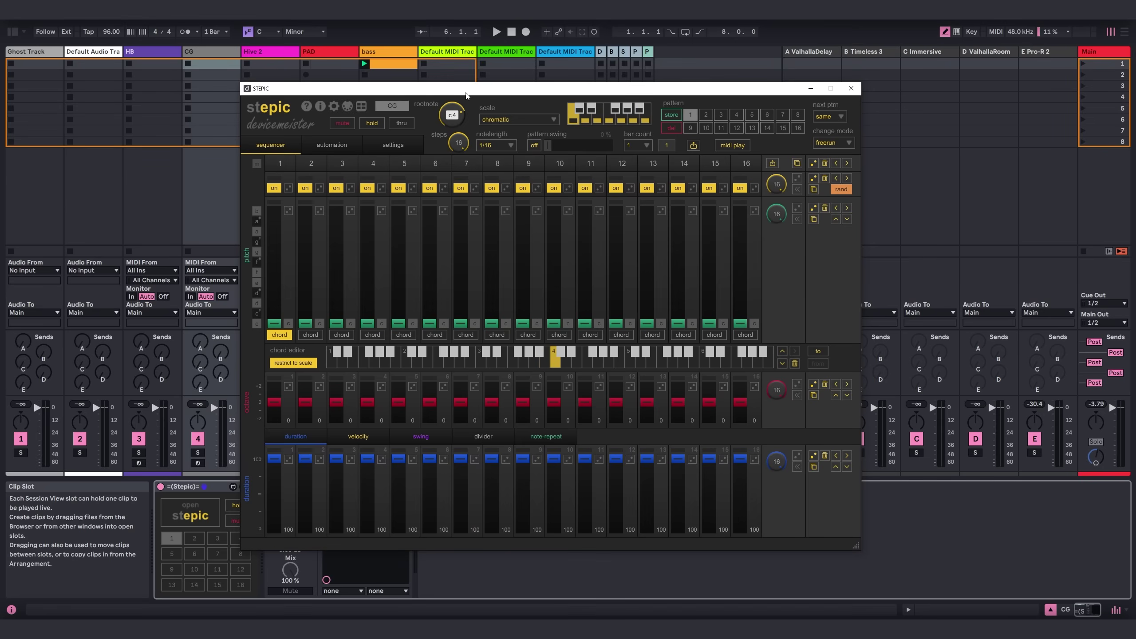
click(498, 148)
click(499, 318)
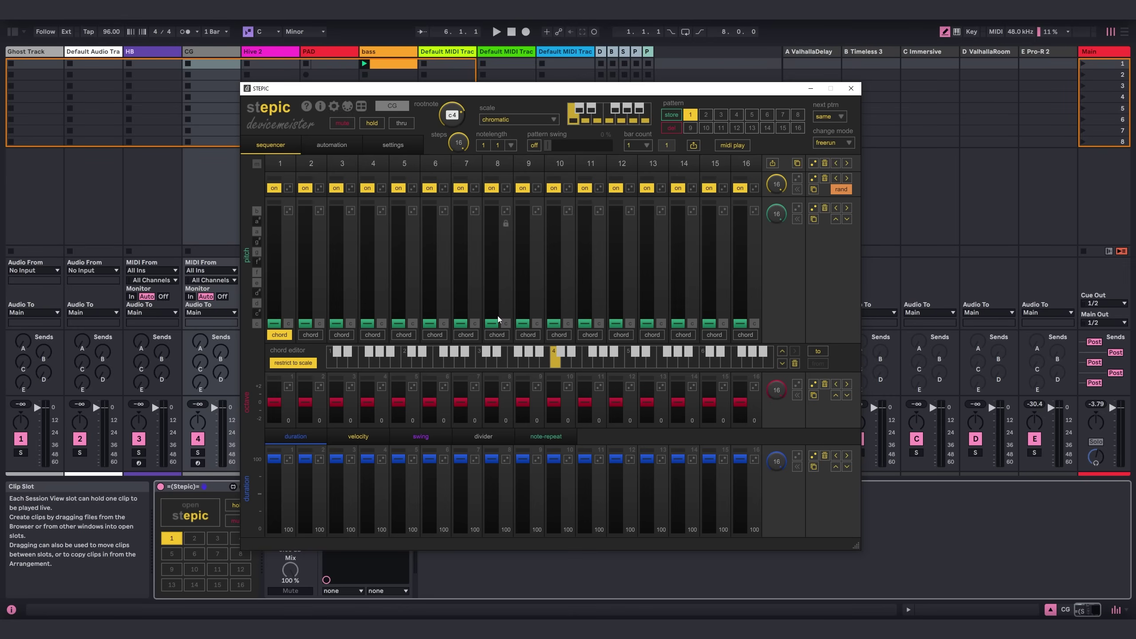
click(486, 147)
Draw rising step pitches and enable non-repeating random play order (mode 2).
mouse_move(304, 323)
mouse_down()
mouse_move(567, 225)
mouse_move(617, 220)
mouse_up()
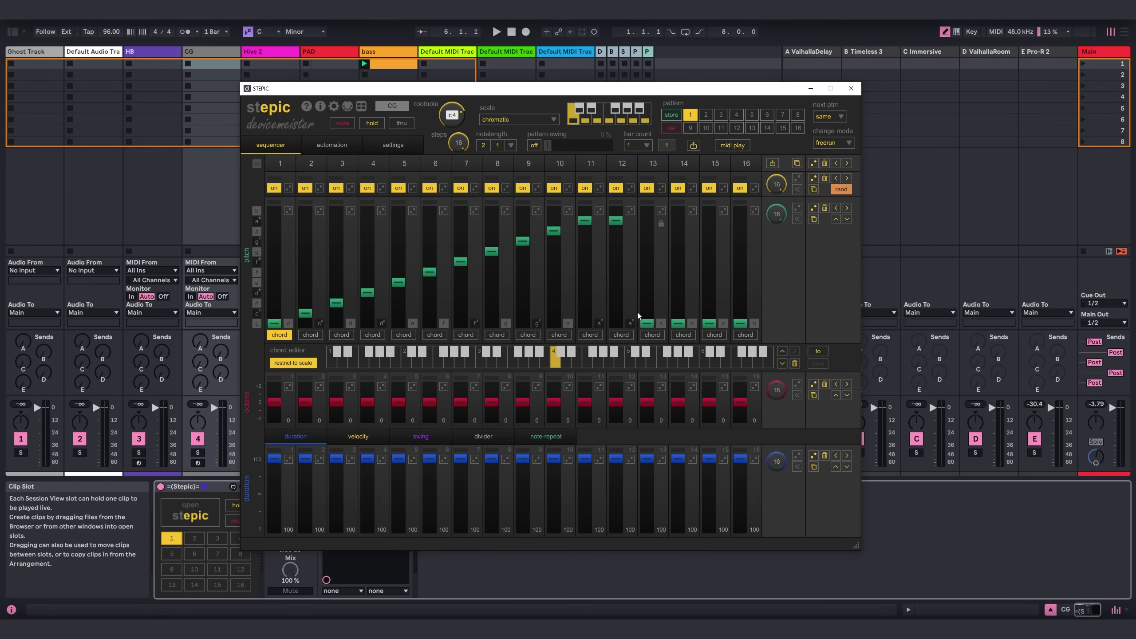
scroll(631, 252, up, 1)
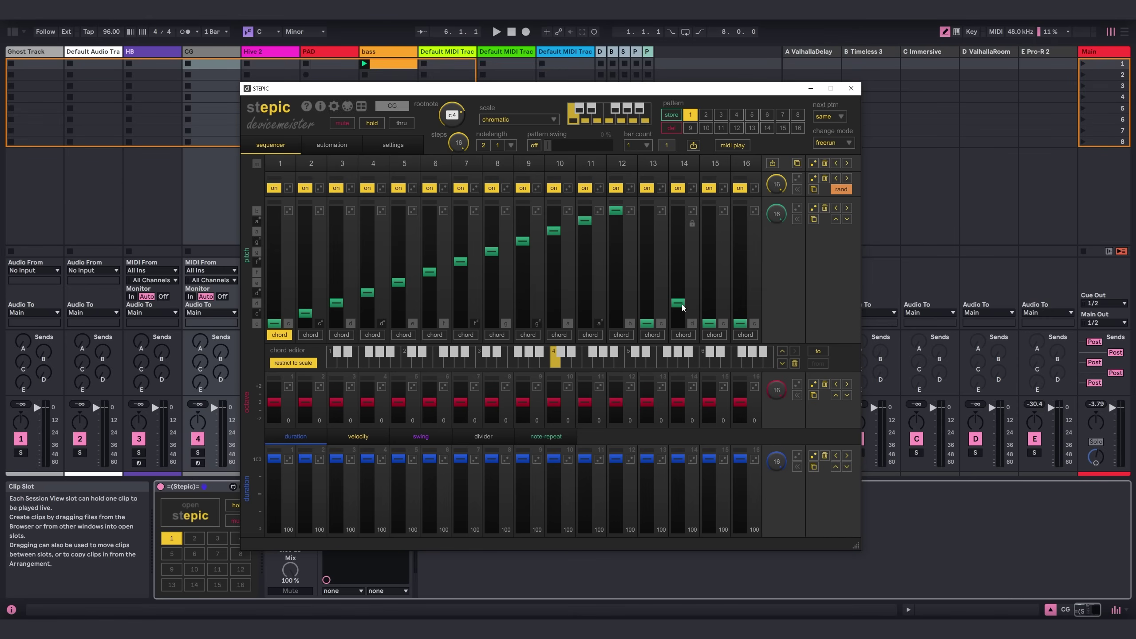
drag(679, 312, 746, 301)
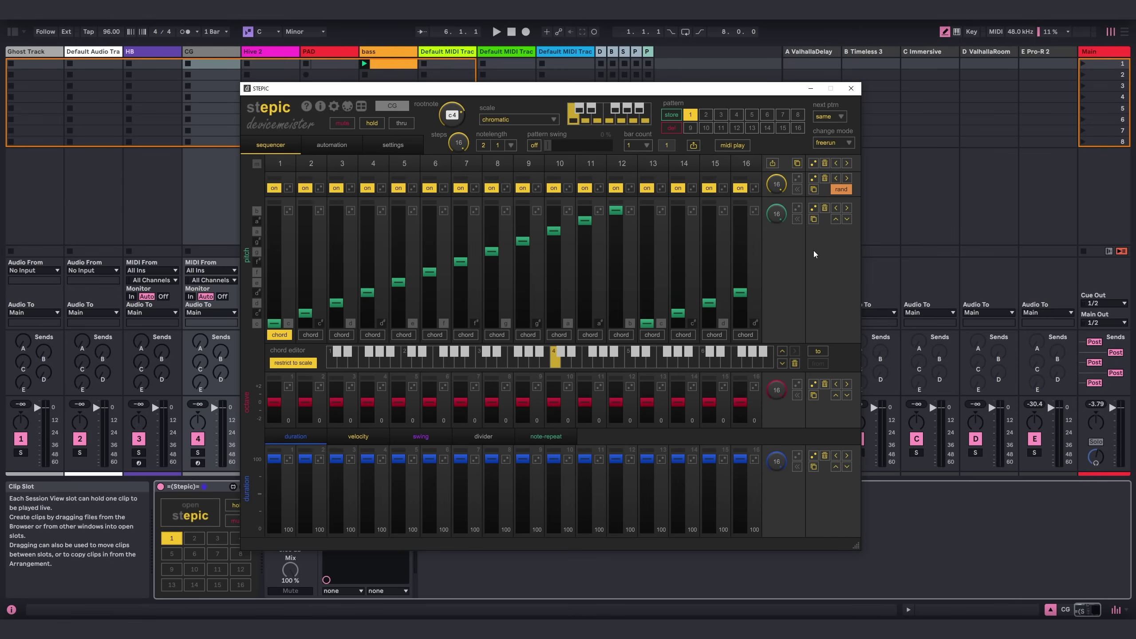
click(797, 208)
click(796, 209)
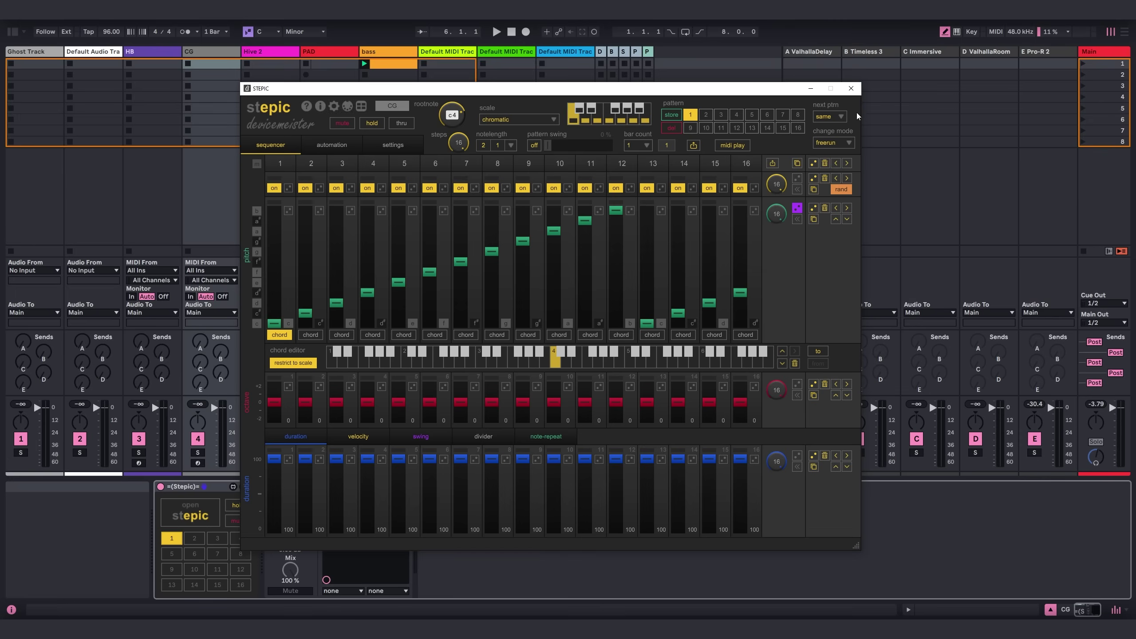
Show Chord Generator's window during playback, briefly moving Stepic's window aside before closing it.
click(858, 92)
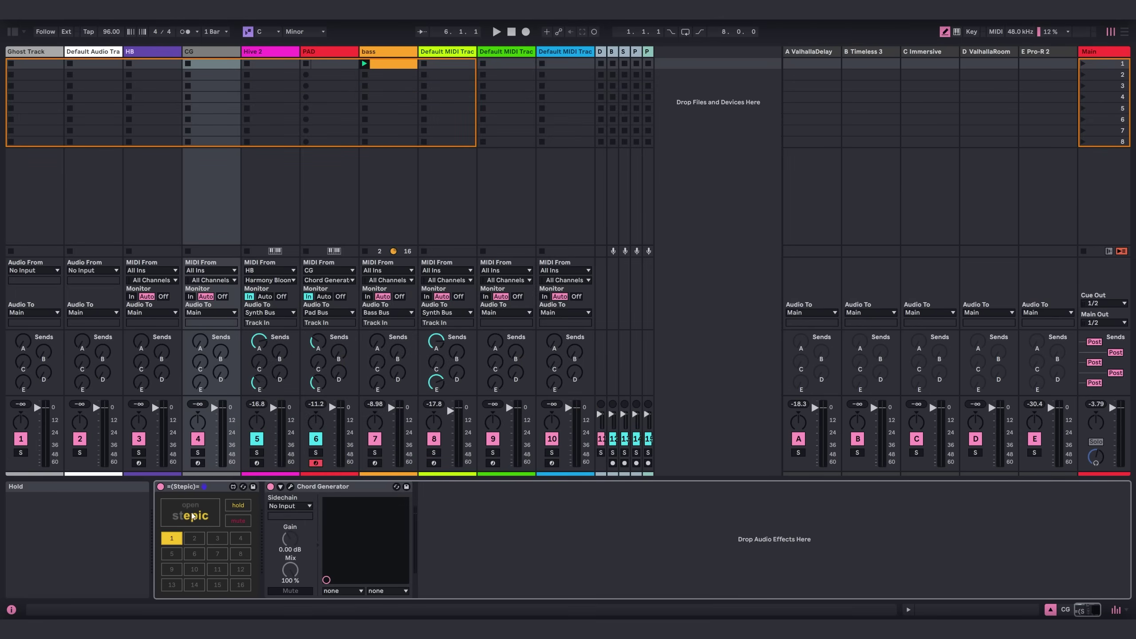
click(291, 487)
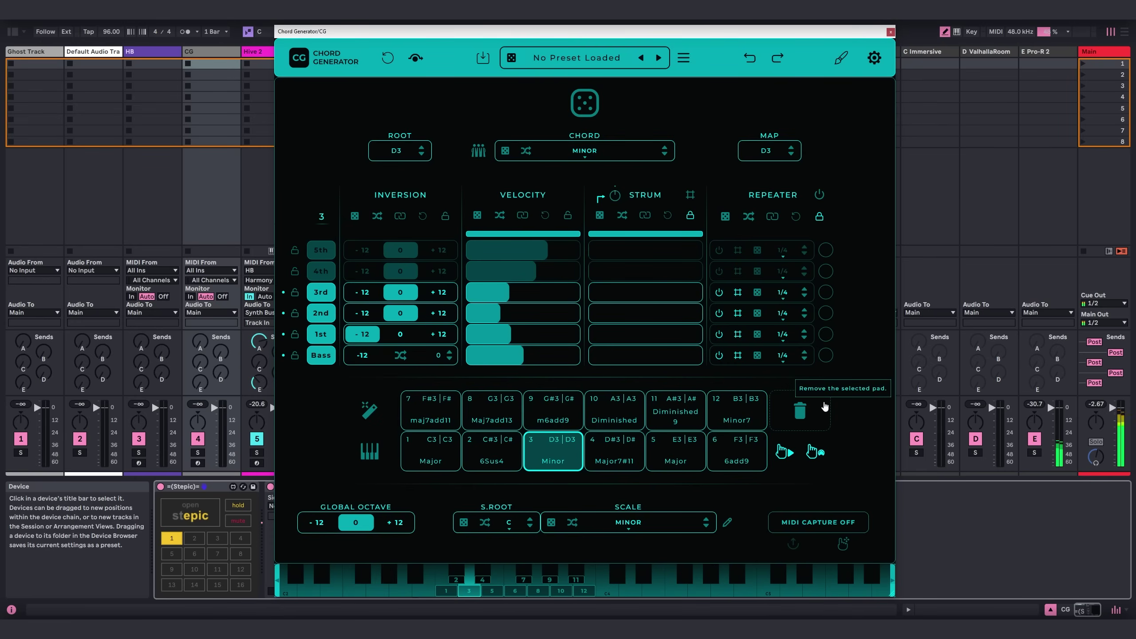
click(193, 518)
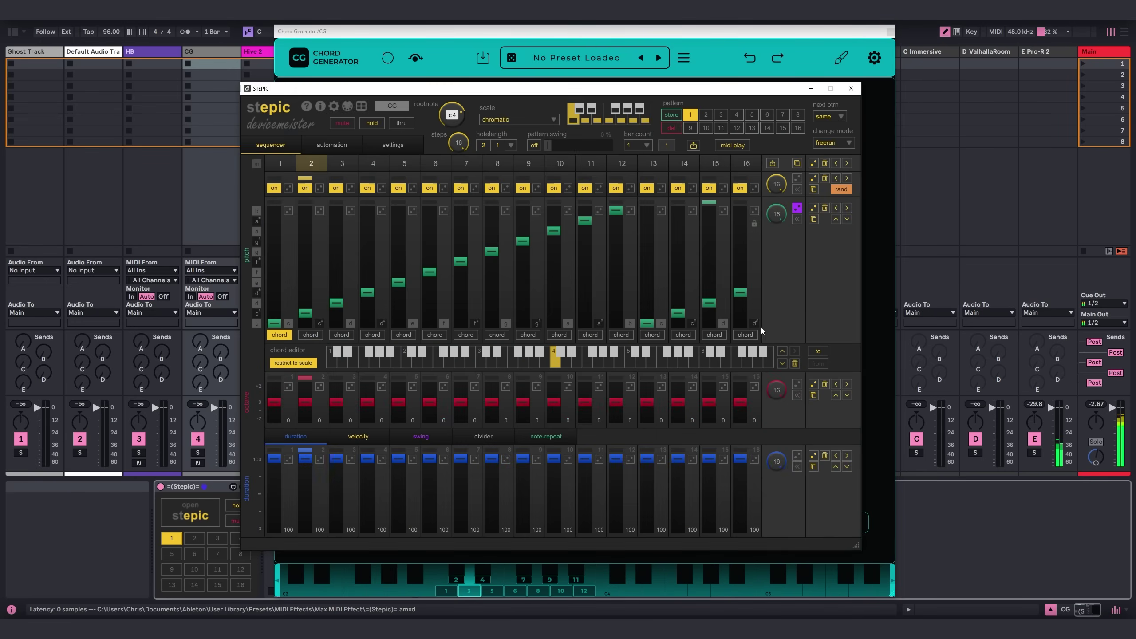
drag(633, 104, 673, 84)
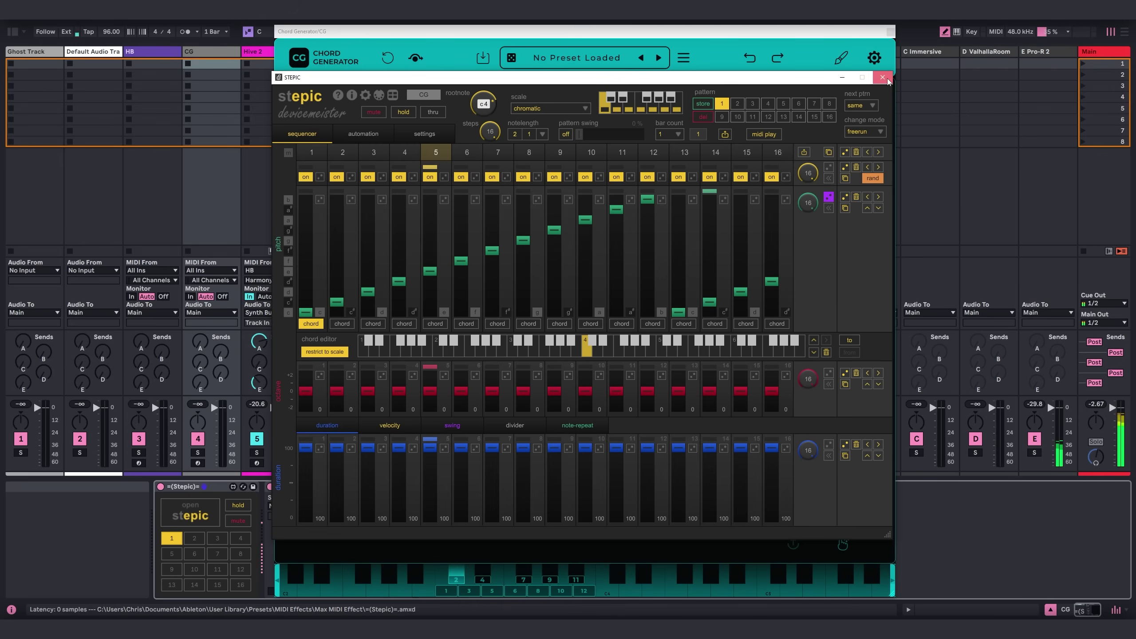
click(882, 77)
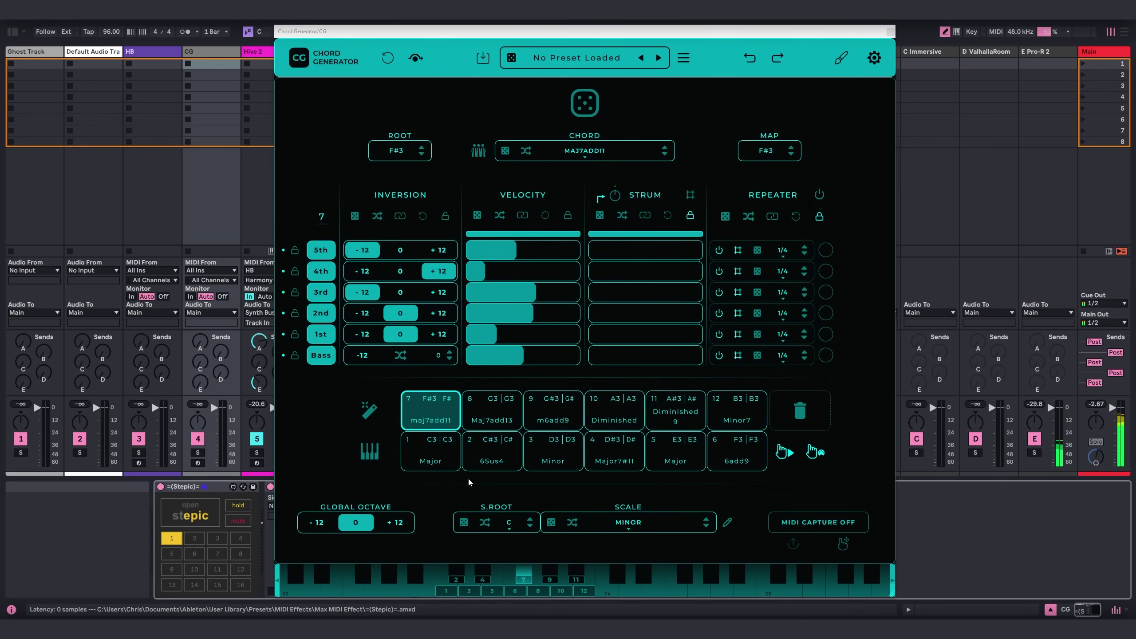